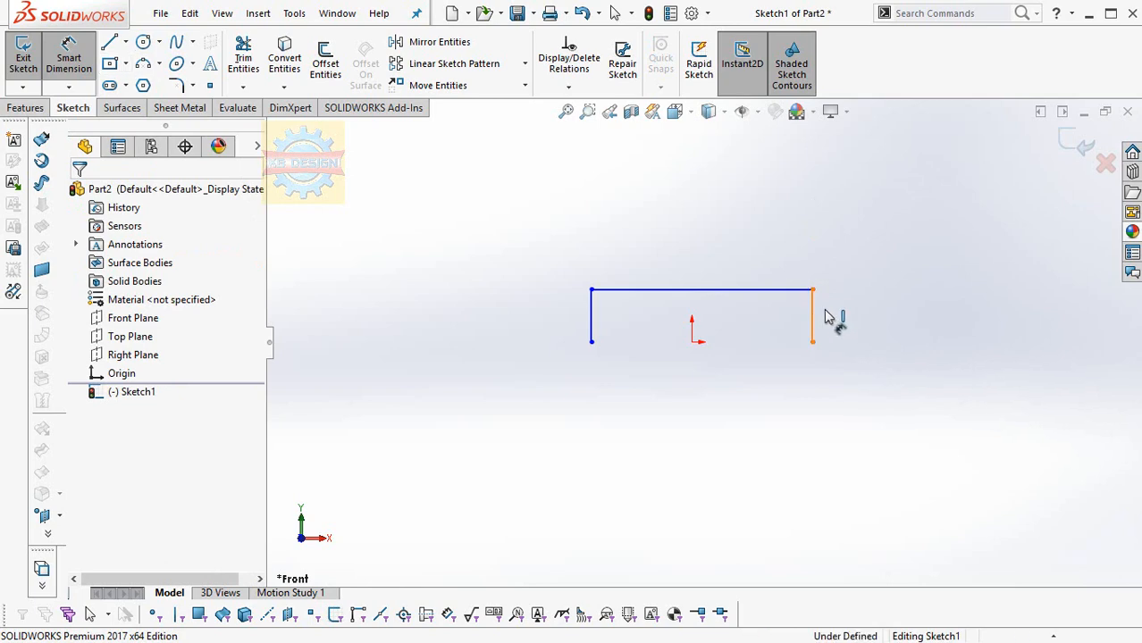
# Dimension the open profile's right vertical line to 3 in and its top horizontal line to 16.5 in
pyautogui.click(826, 318)
pyautogui.click(856, 319)
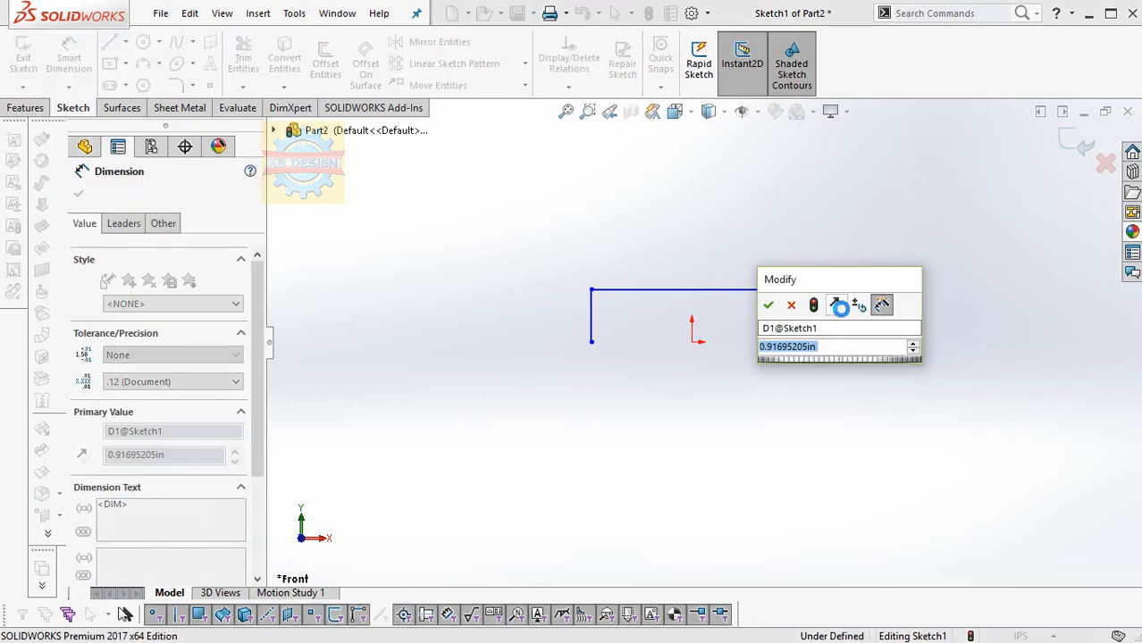
pyautogui.write('3')
pyautogui.press('Return')
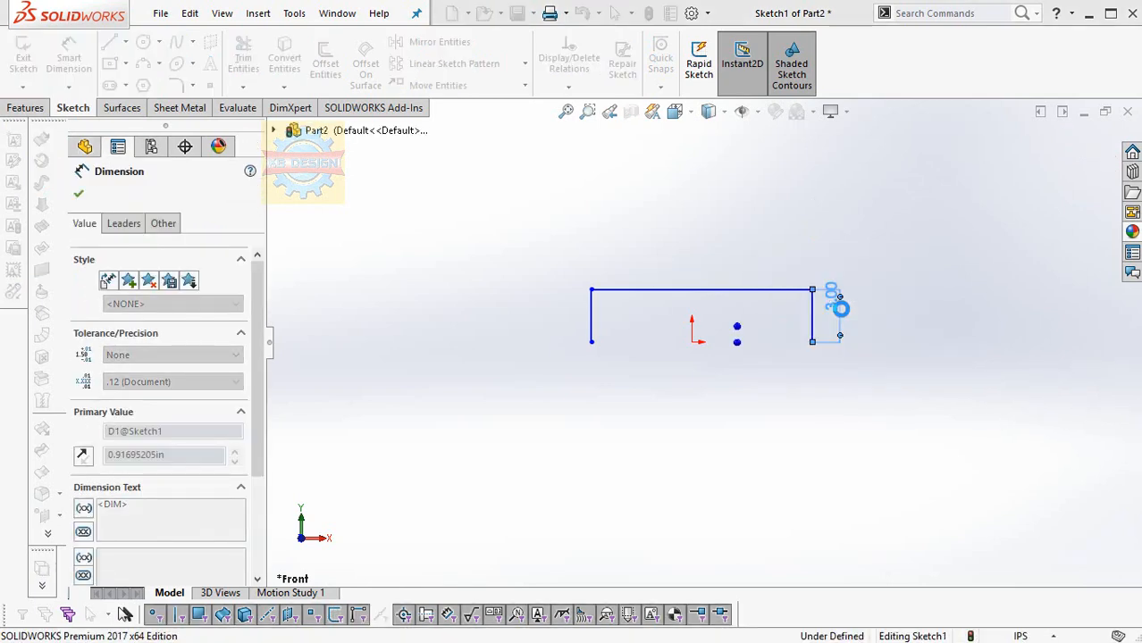
pyautogui.click(793, 290)
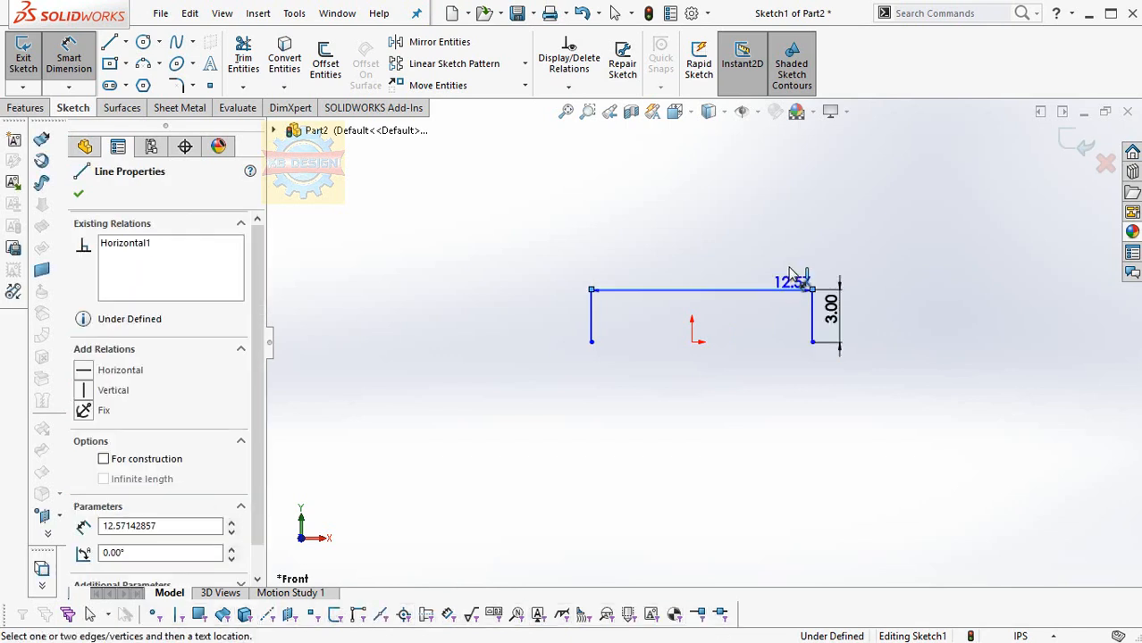
pyautogui.click(790, 274)
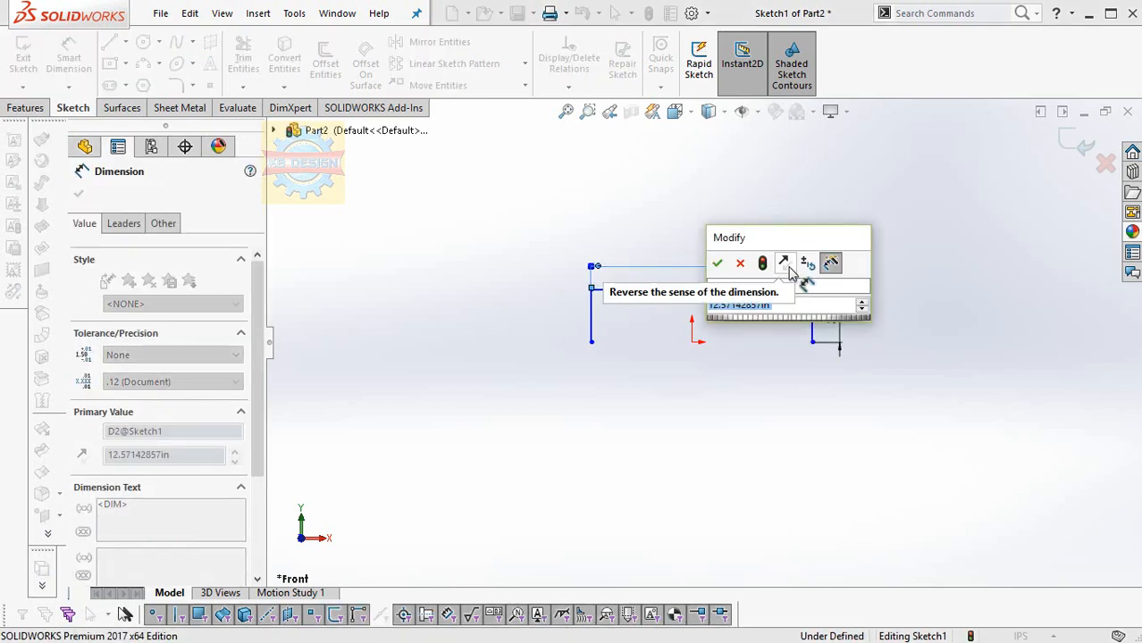
pyautogui.write('16.5')
pyautogui.press('Return')
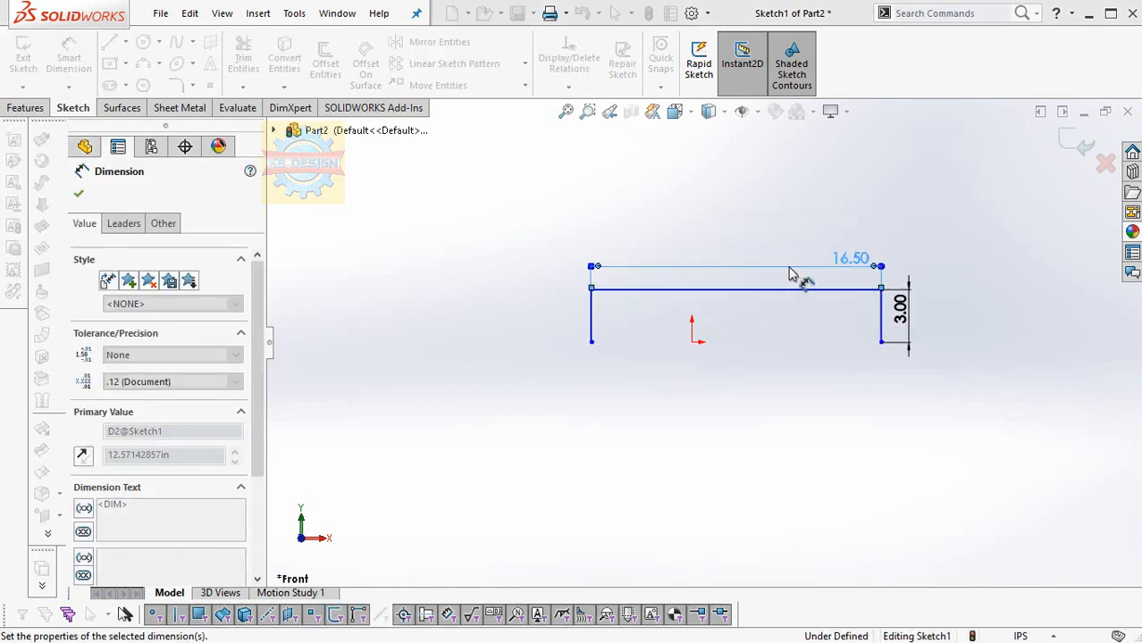
# Add a Vertical relation between the top line's midpoint and the origin, and finish the sketch
pyautogui.click(569, 87)
pyautogui.click(579, 84)
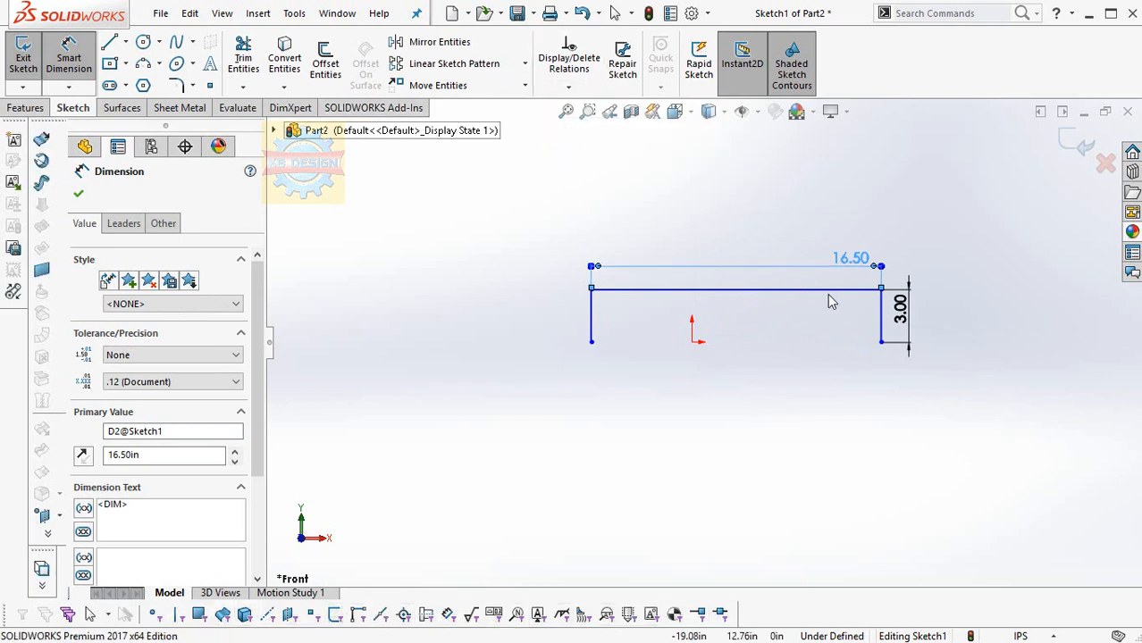
pyautogui.click(738, 290)
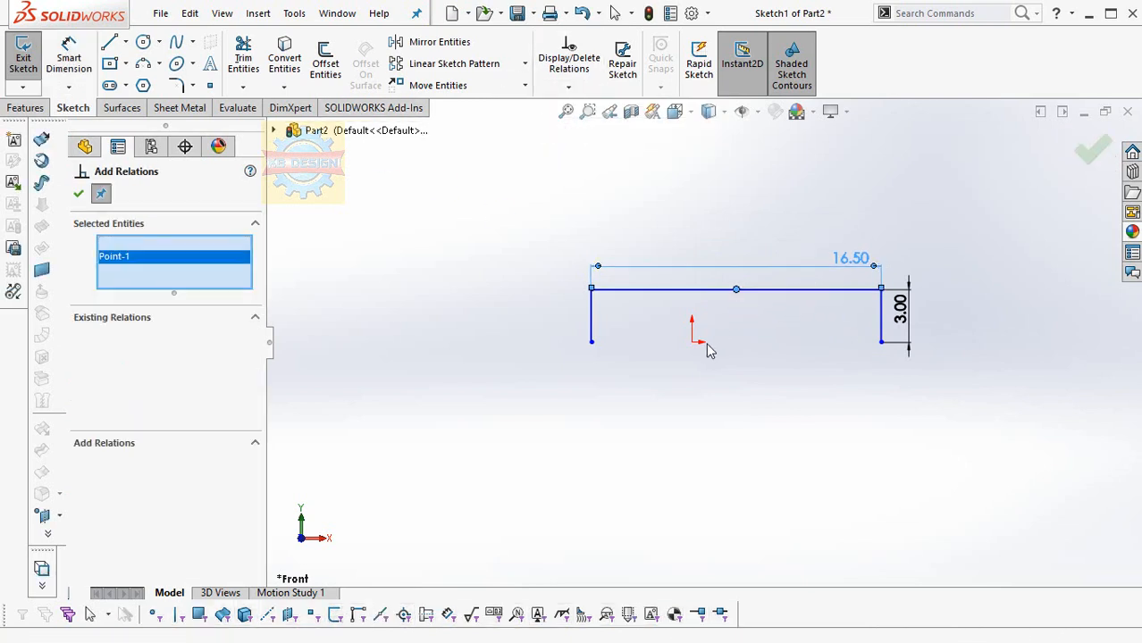
pyautogui.click(693, 343)
pyautogui.rightClick(165, 251)
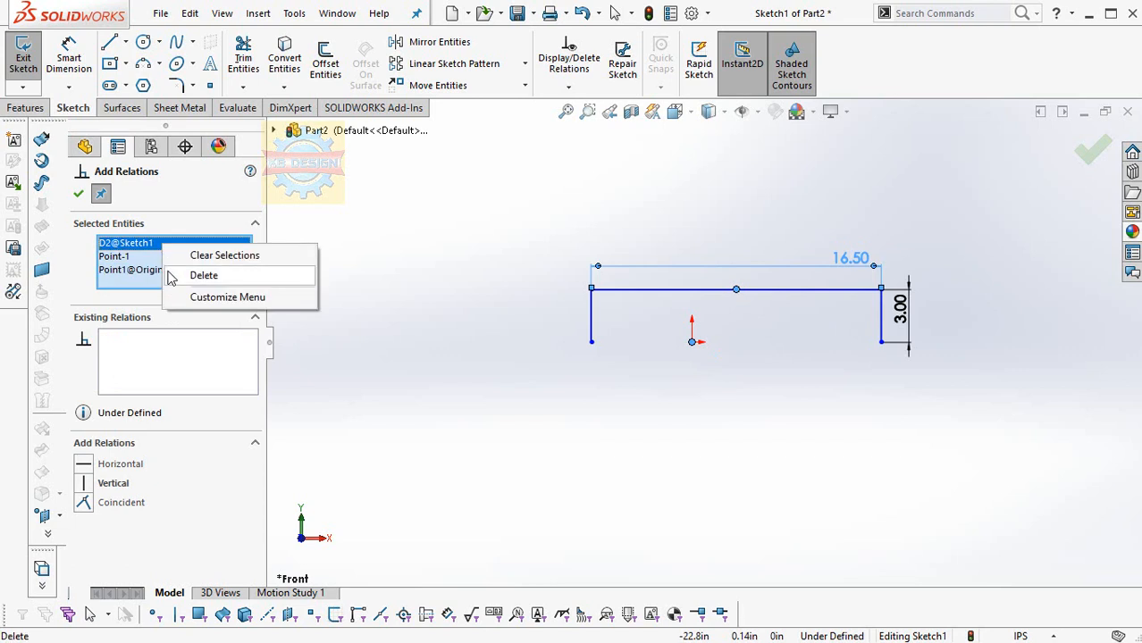
pyautogui.click(198, 272)
pyautogui.click(83, 484)
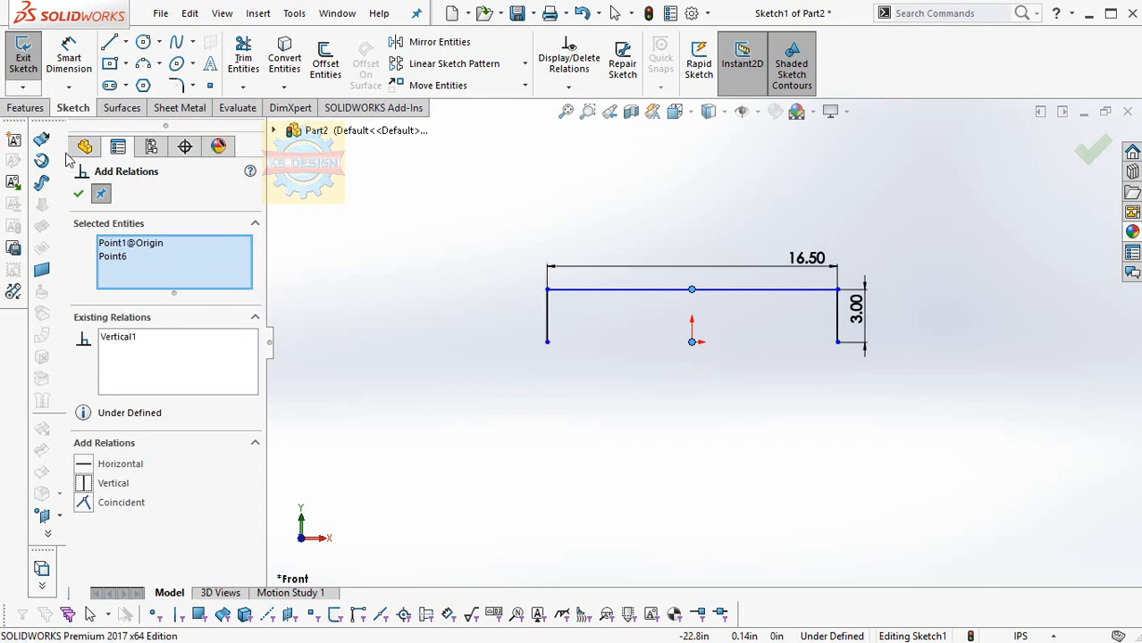
pyautogui.click(23, 58)
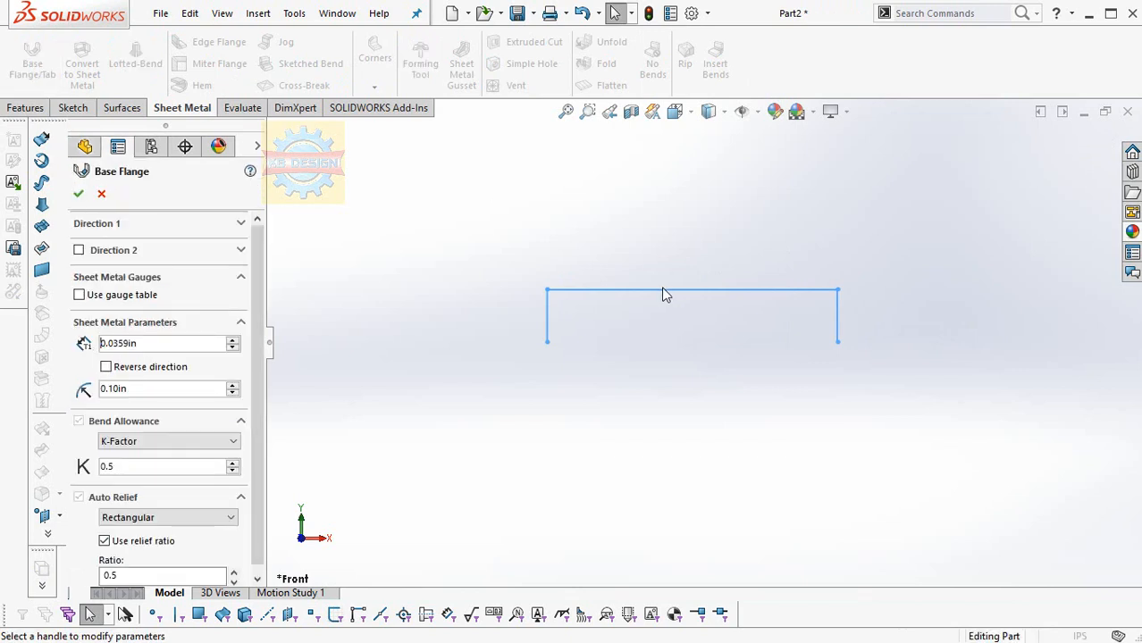
# Create a sheet metal base flange from the profile with a blind depth of 9.5 in
pyautogui.click(91, 229)
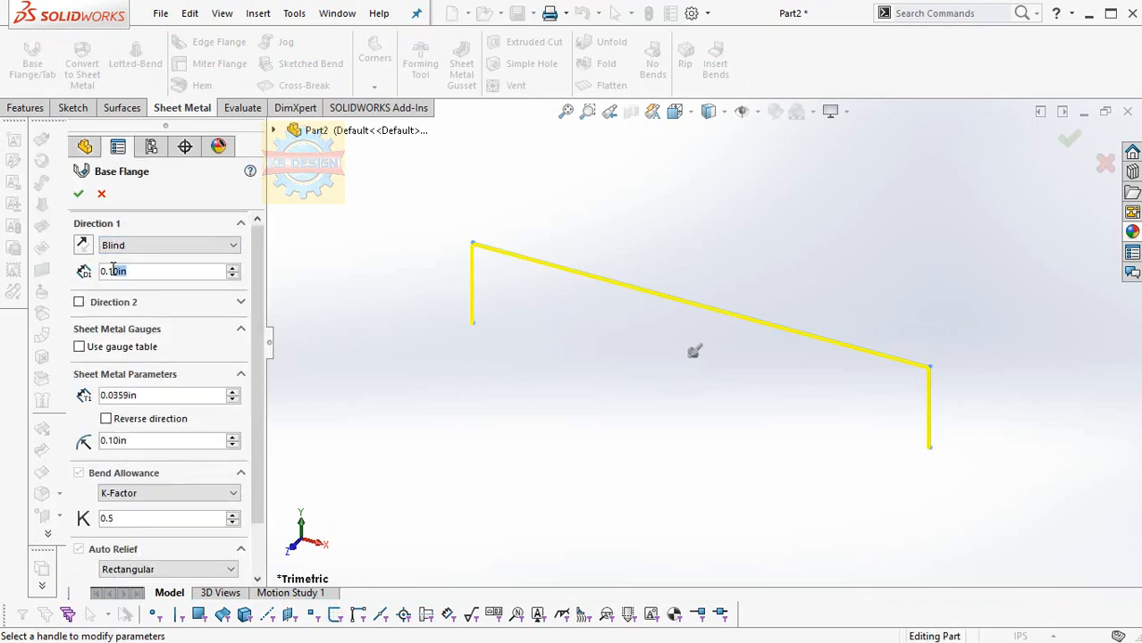
pyautogui.write('0.9')
pyautogui.press('Return')
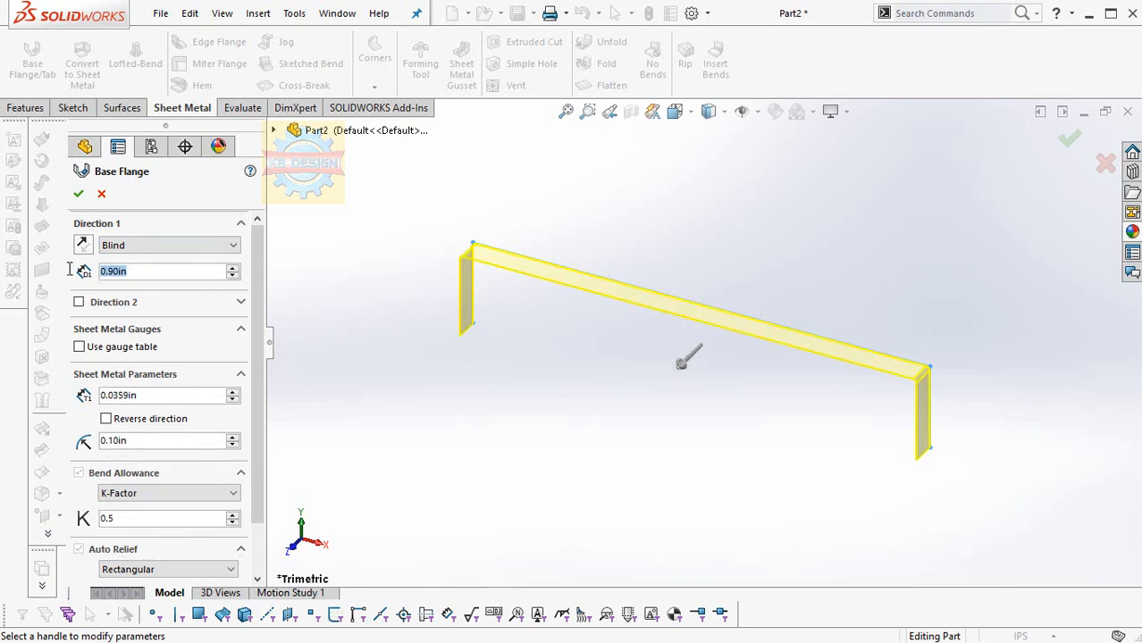
pyautogui.write('9.')
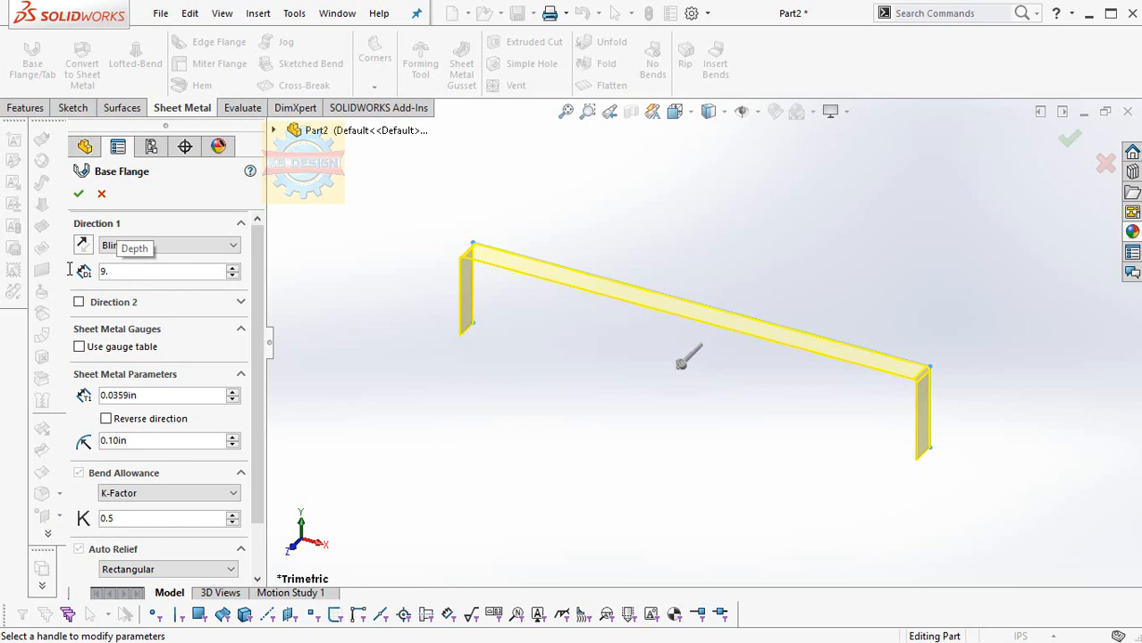
pyautogui.write('5')
pyautogui.press('Return')
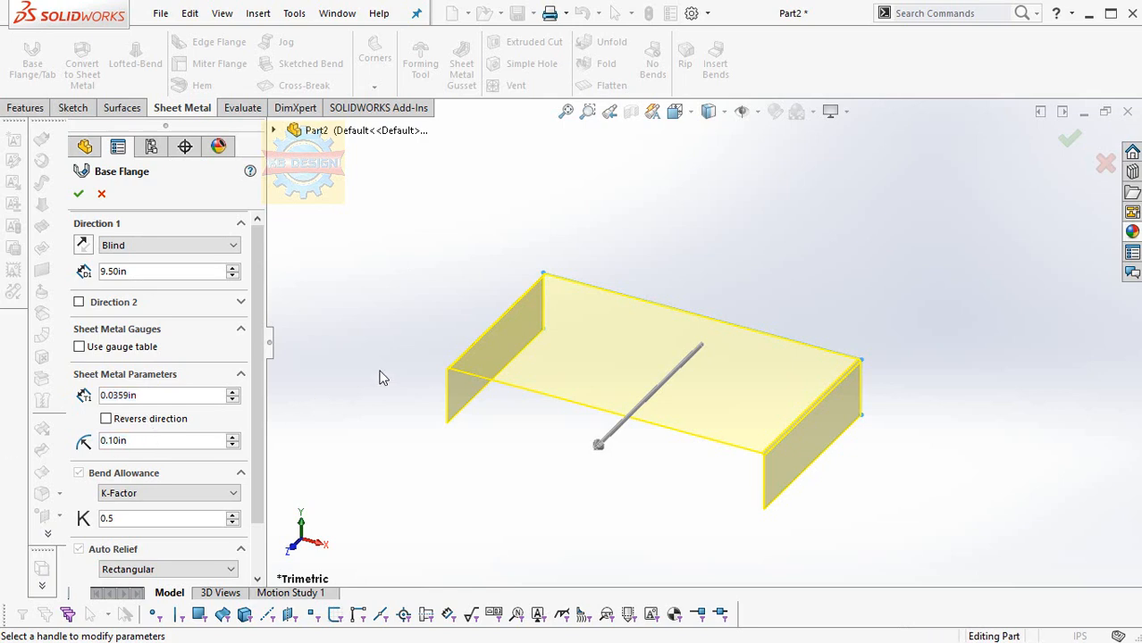
pyautogui.click(77, 194)
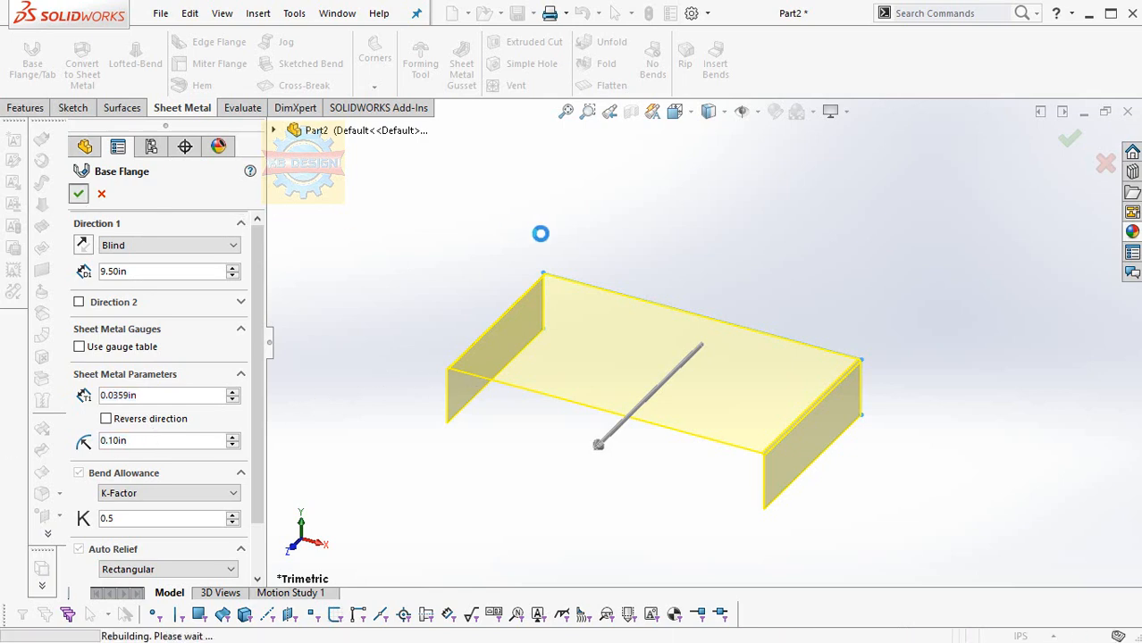
# Start a sketch on the thin face at the free end of the left side flange
pyautogui.moveTo(540, 235); pyautogui.dragTo(512, 428, button='middle')
pyautogui.scroll(-3, 530, 390)
pyautogui.scroll(-3, 514, 424)
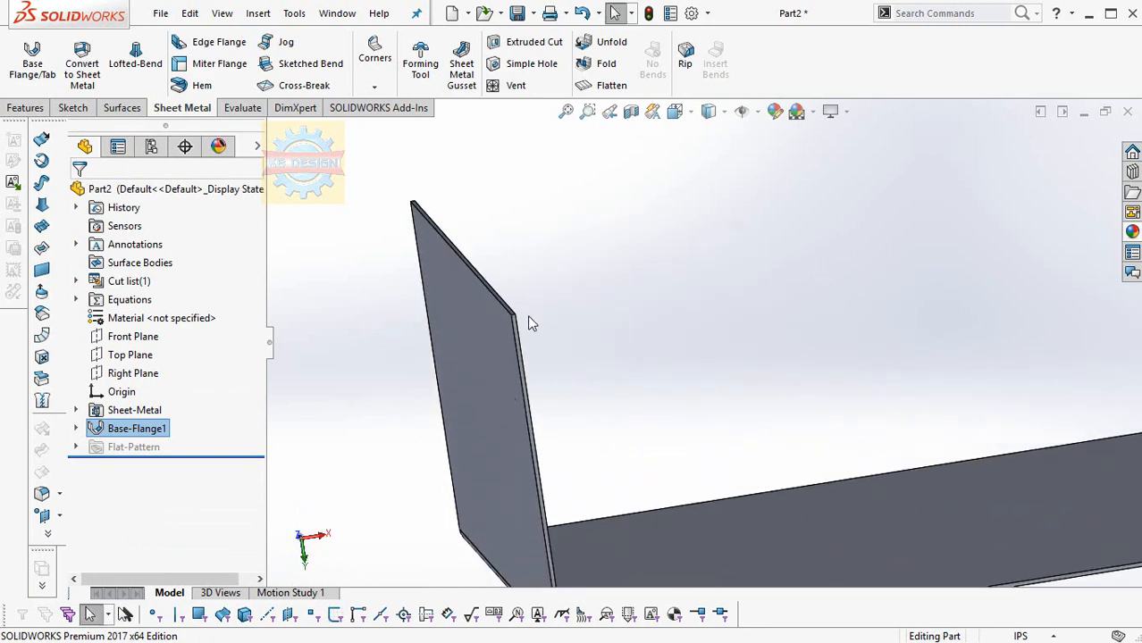
pyautogui.scroll(-3, 529, 315)
pyautogui.click(554, 327)
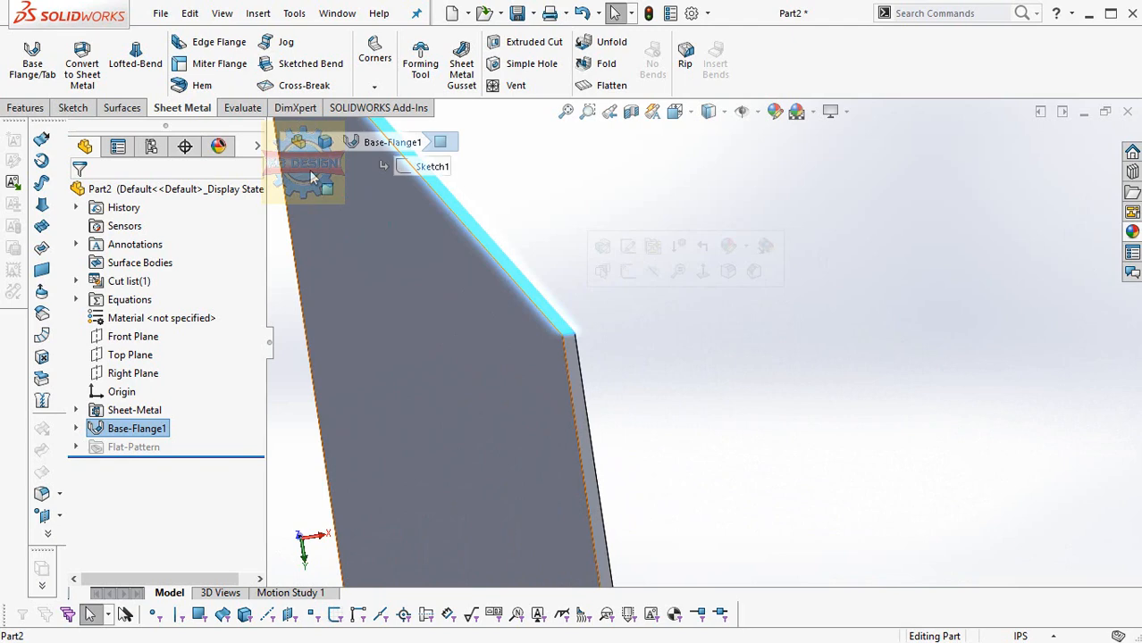
pyautogui.click(74, 107)
pyautogui.click(23, 55)
# Sketch a horizontal line about 0.28 in long running inward from the rear outer corner of the left side flange
pyautogui.click(110, 42)
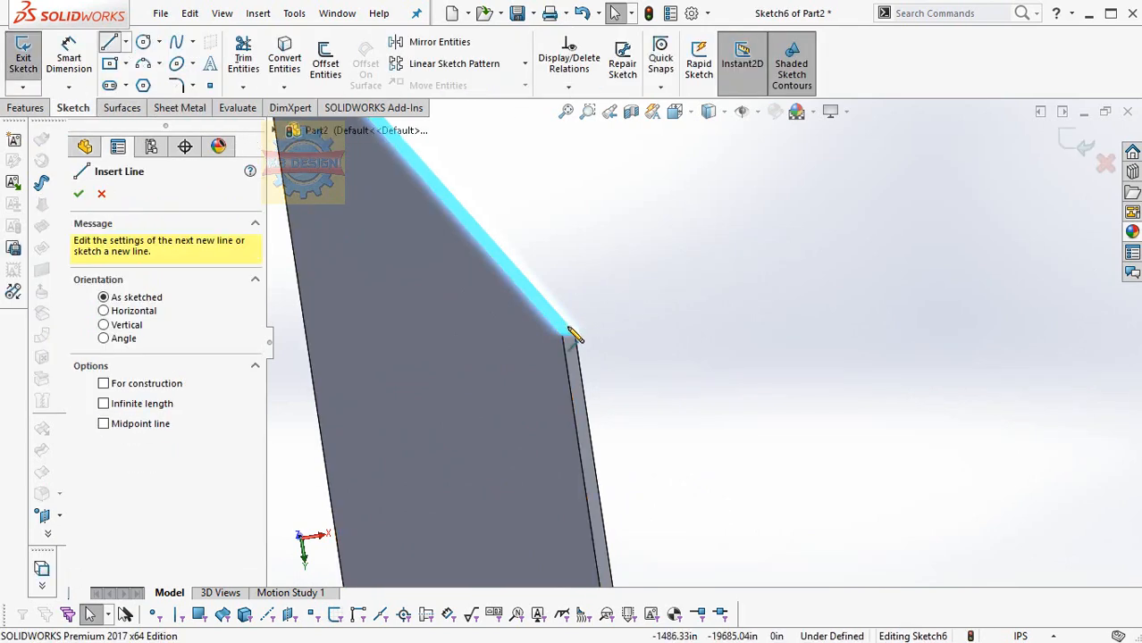
pyautogui.scroll(-2, 585, 343)
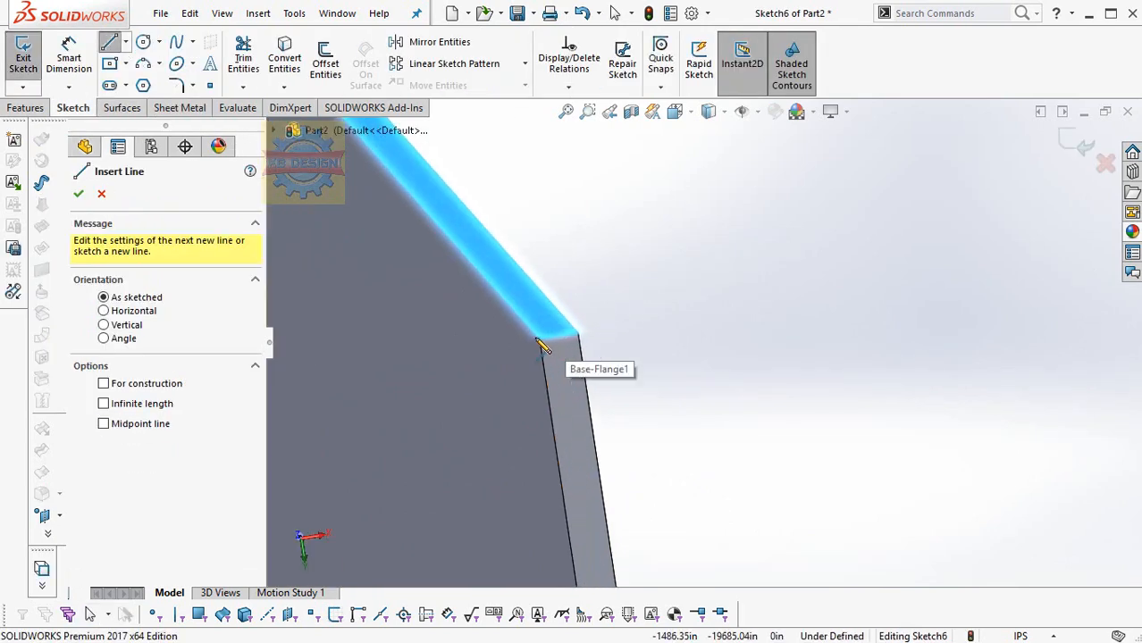
pyautogui.press('space')
pyautogui.click(417, 61)
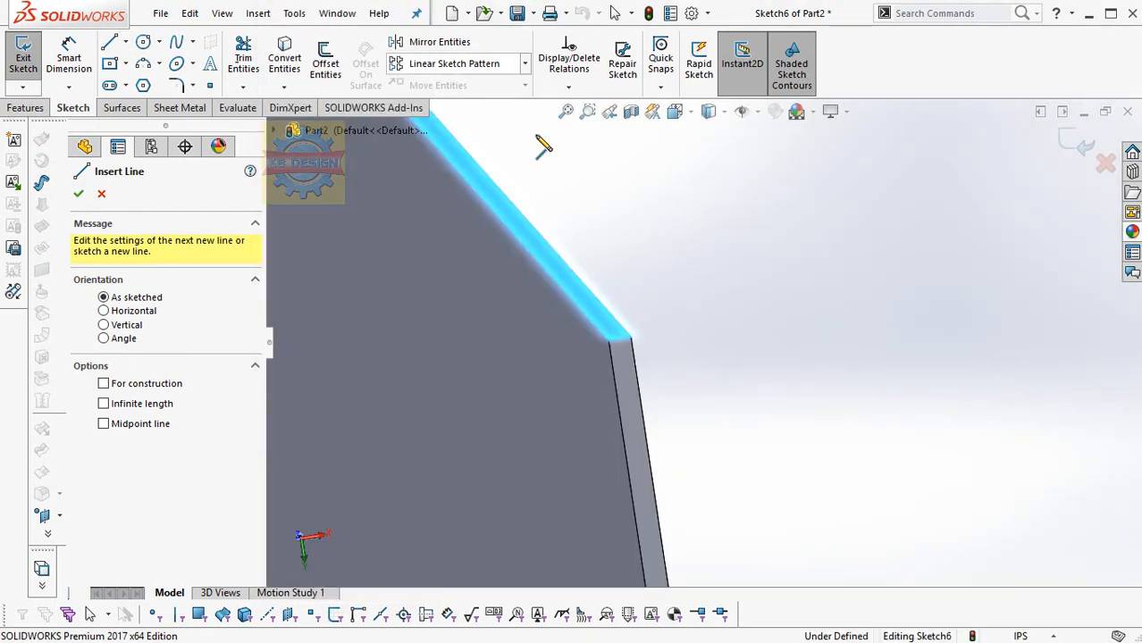
pyautogui.scroll(-2, 479, 485)
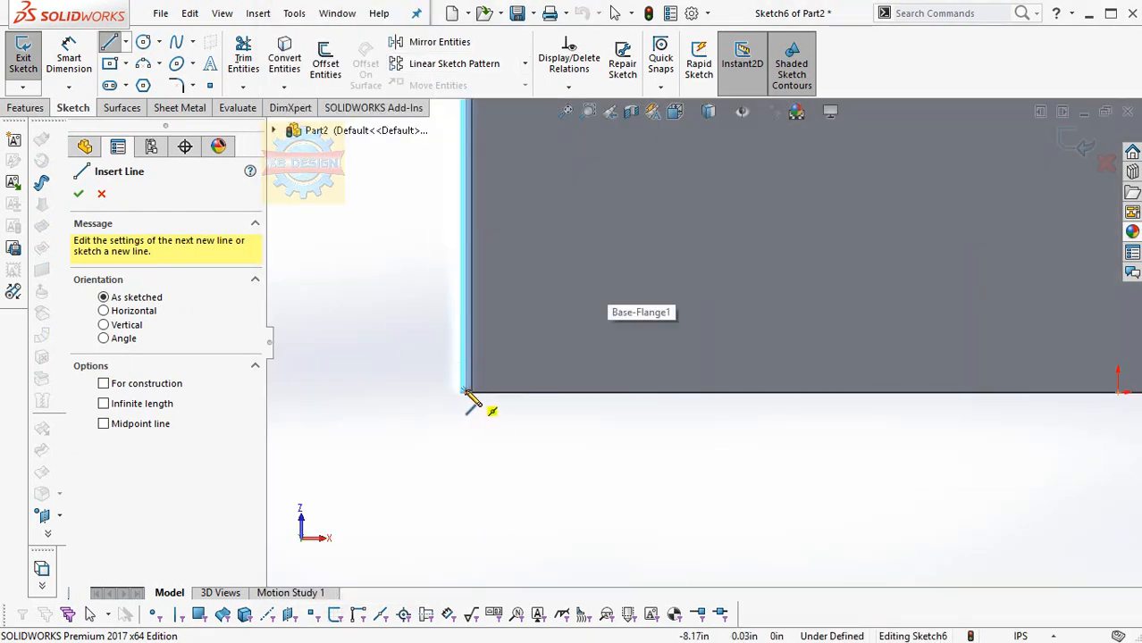
pyautogui.click(461, 393)
pyautogui.scroll(-3, 498, 391)
pyautogui.scroll(-2, 634, 362)
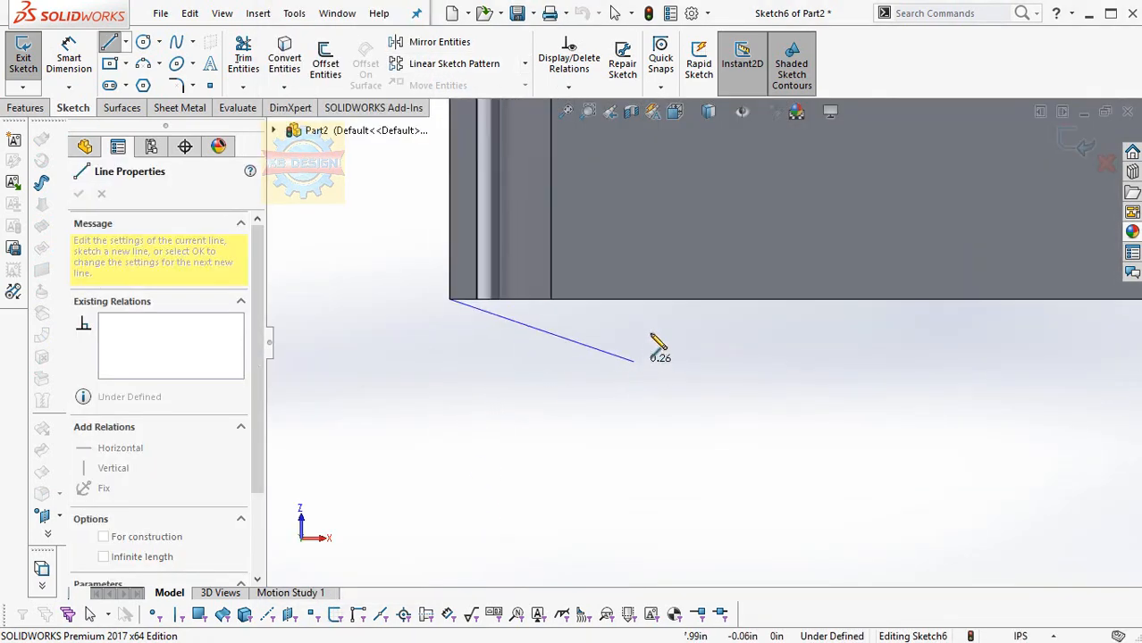
pyautogui.click(657, 300)
pyautogui.press('Escape')
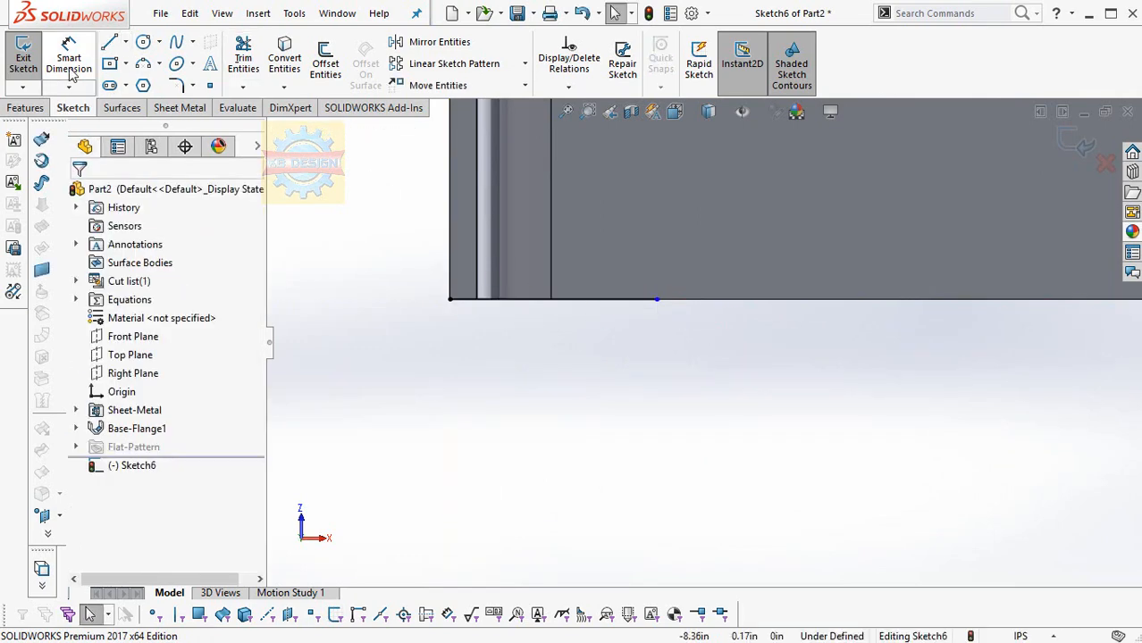
# Dimension the short flange line's length to 0.625 in
pyautogui.click(568, 301)
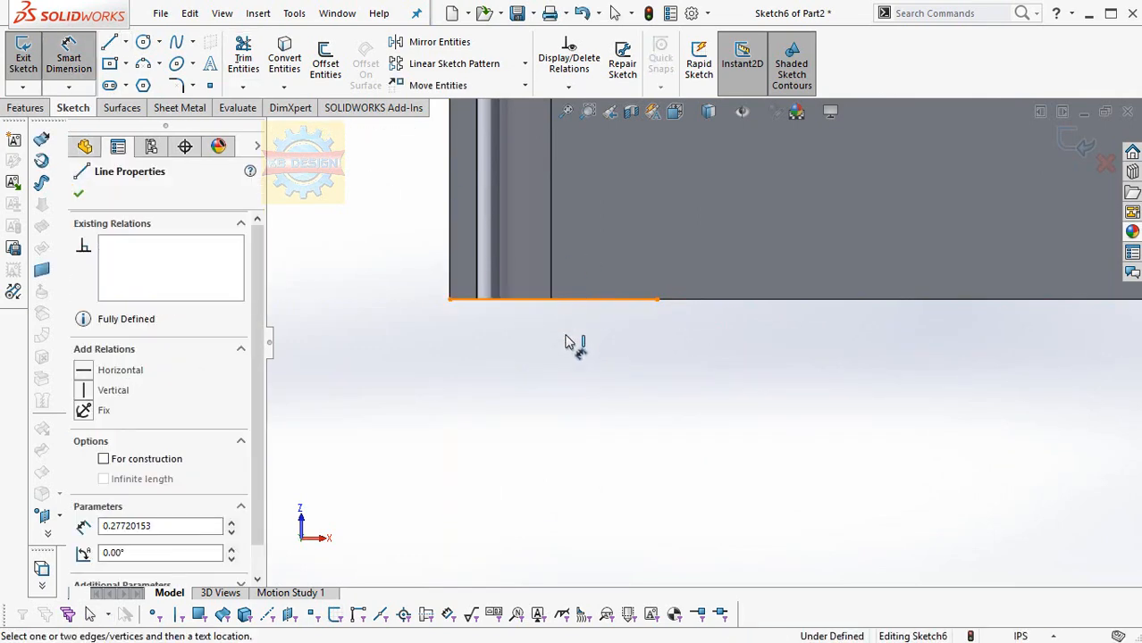
pyautogui.click(570, 342)
pyautogui.write('0.625')
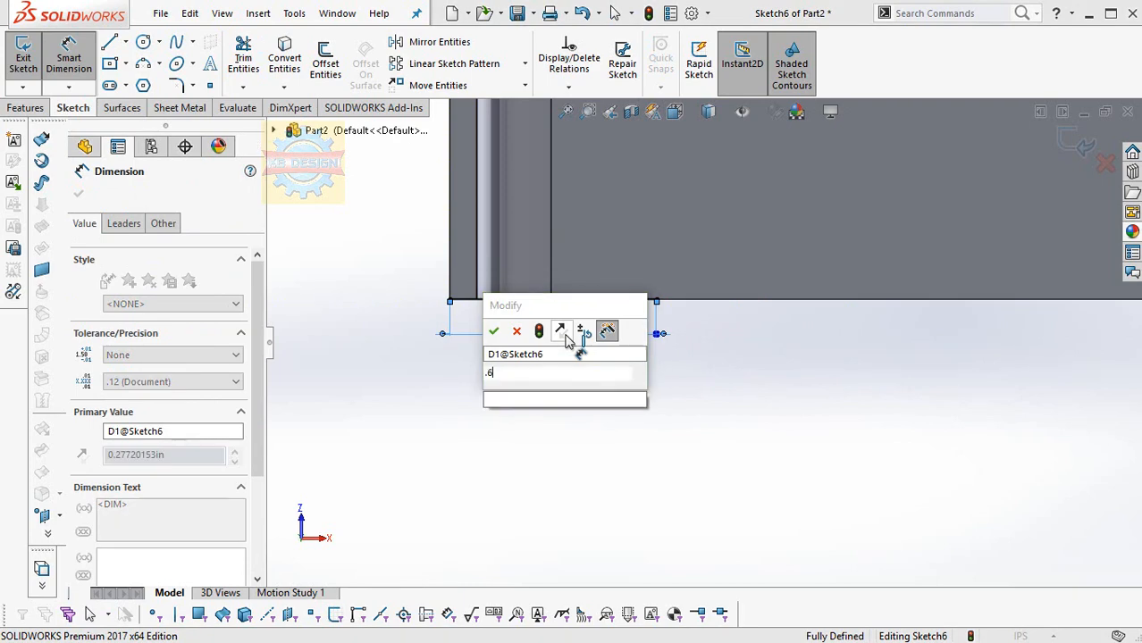
pyautogui.press('Return')
# Start a Miter Flange from the line sketch and extend it along the adjoining bend and the base plate's rear edge
pyautogui.moveTo(699, 373)
pyautogui.mouseDown(button='middle')
pyautogui.moveTo(704, 327)
pyautogui.moveTo(762, 309)
pyautogui.moveTo(805, 253)
pyautogui.moveTo(732, 247)
pyautogui.mouseUp(button='middle')
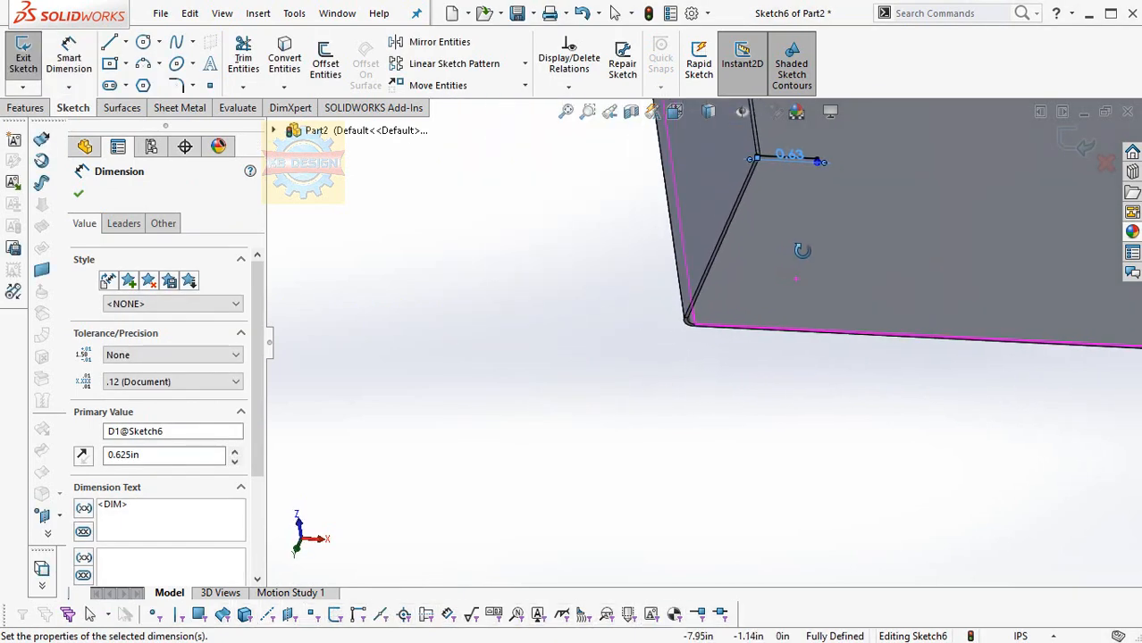
pyautogui.click(27, 107)
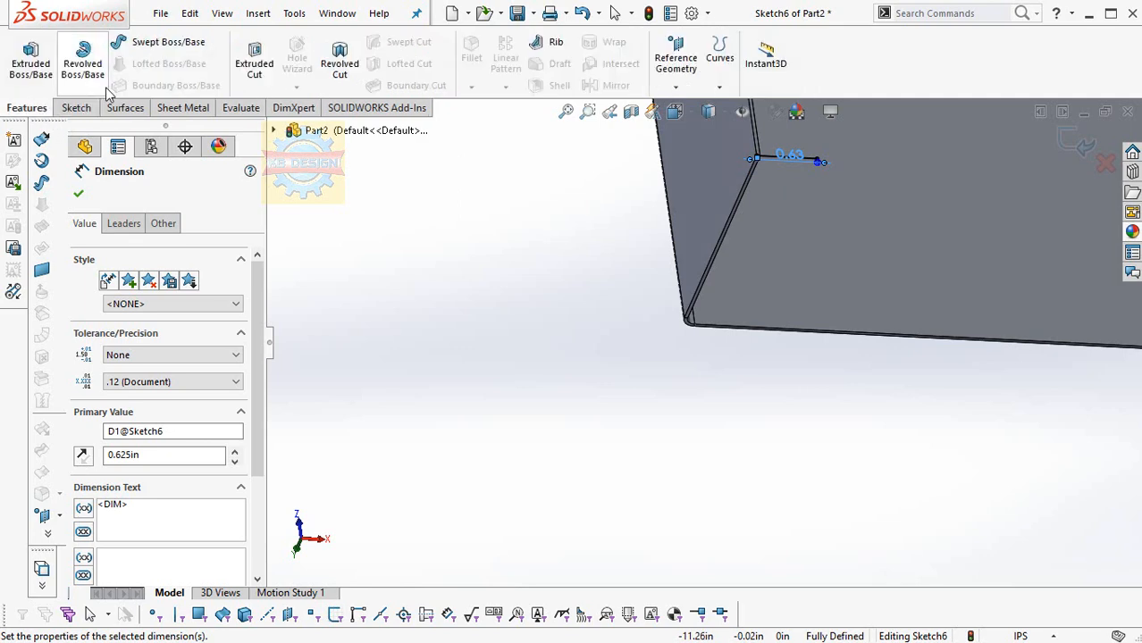
pyautogui.click(182, 108)
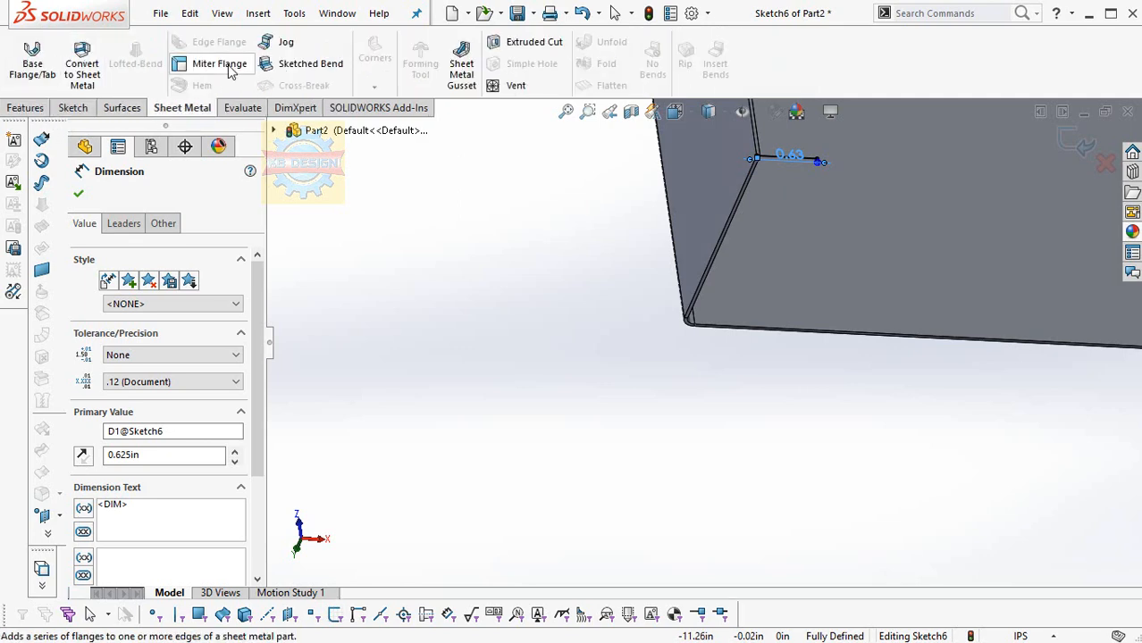
pyautogui.click(225, 66)
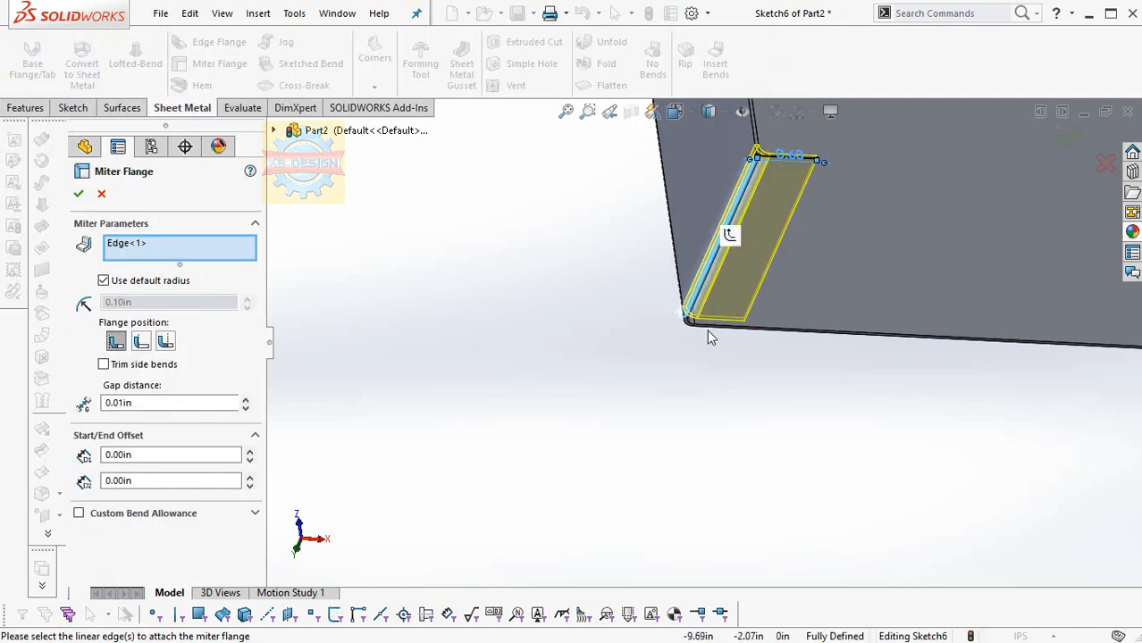
pyautogui.scroll(5, 707, 332)
pyautogui.scroll(-3, 731, 263)
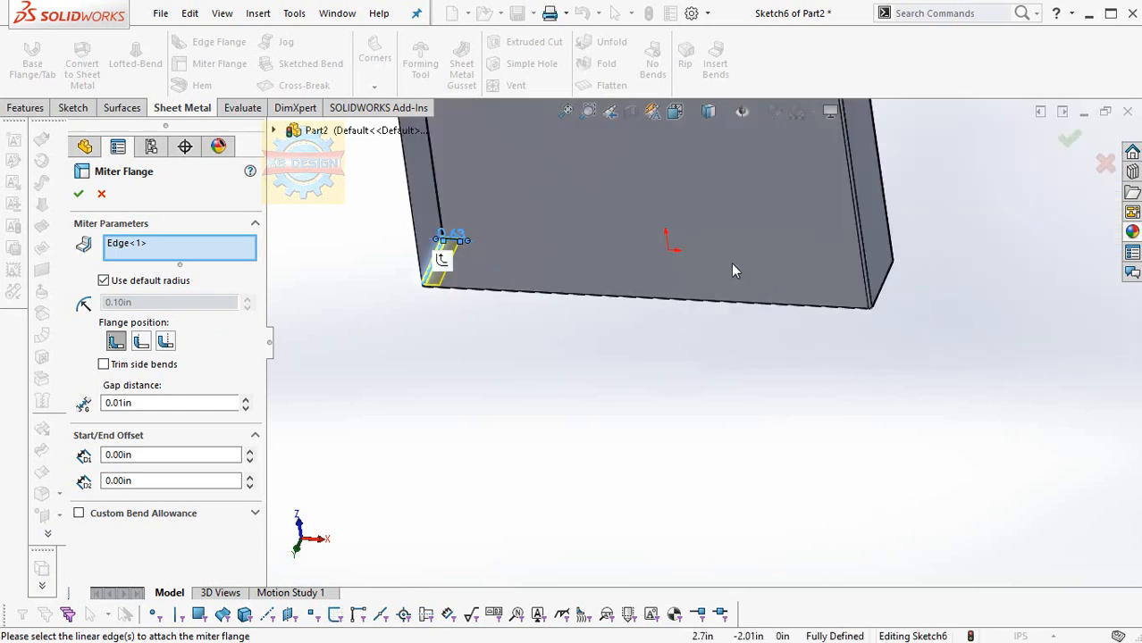
pyautogui.scroll(-3, 662, 271)
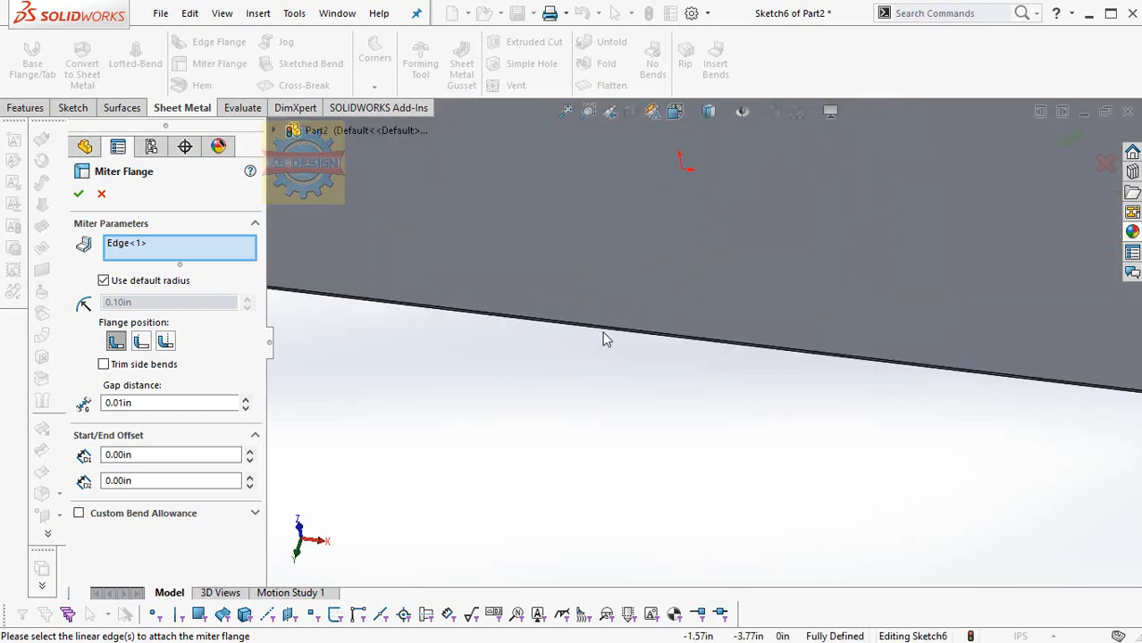
pyautogui.click(602, 336)
pyautogui.click(604, 334)
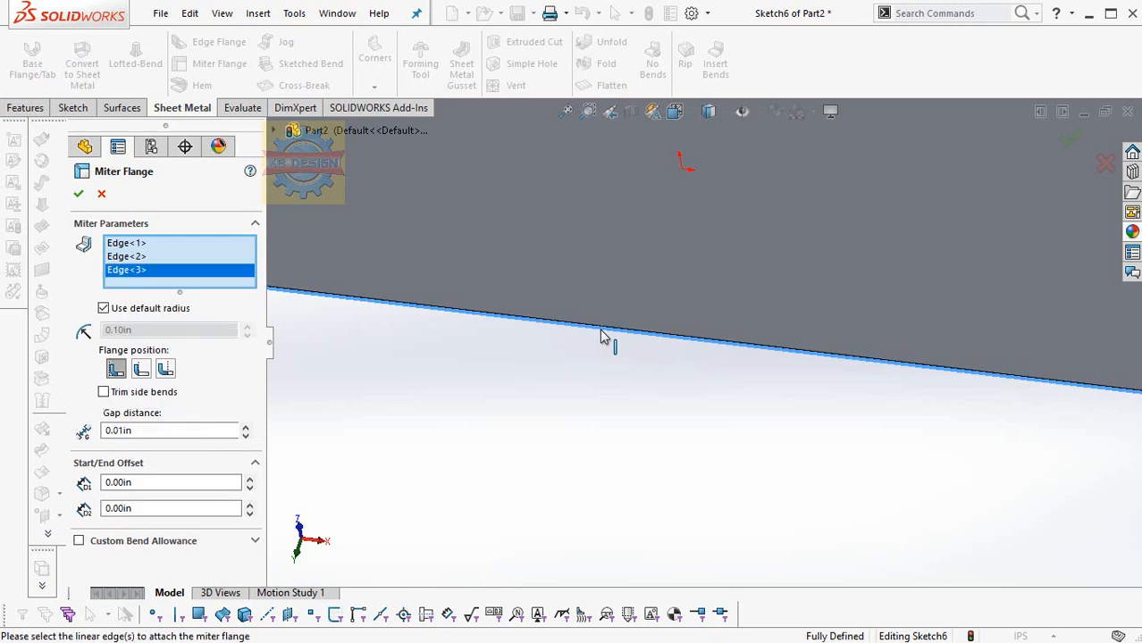
# Extend the miter flange along the remaining corner bend and the opposite side flange's rear edge, and create it
pyautogui.scroll(5, 679, 336)
pyautogui.scroll(-3, 881, 339)
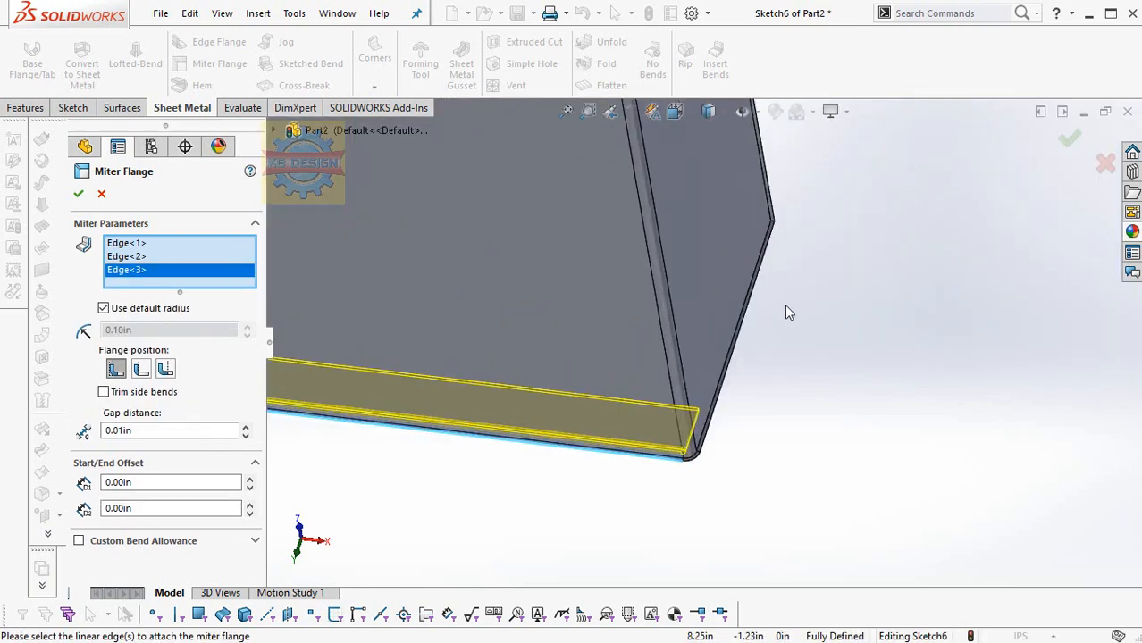
pyautogui.click(756, 303)
pyautogui.click(755, 301)
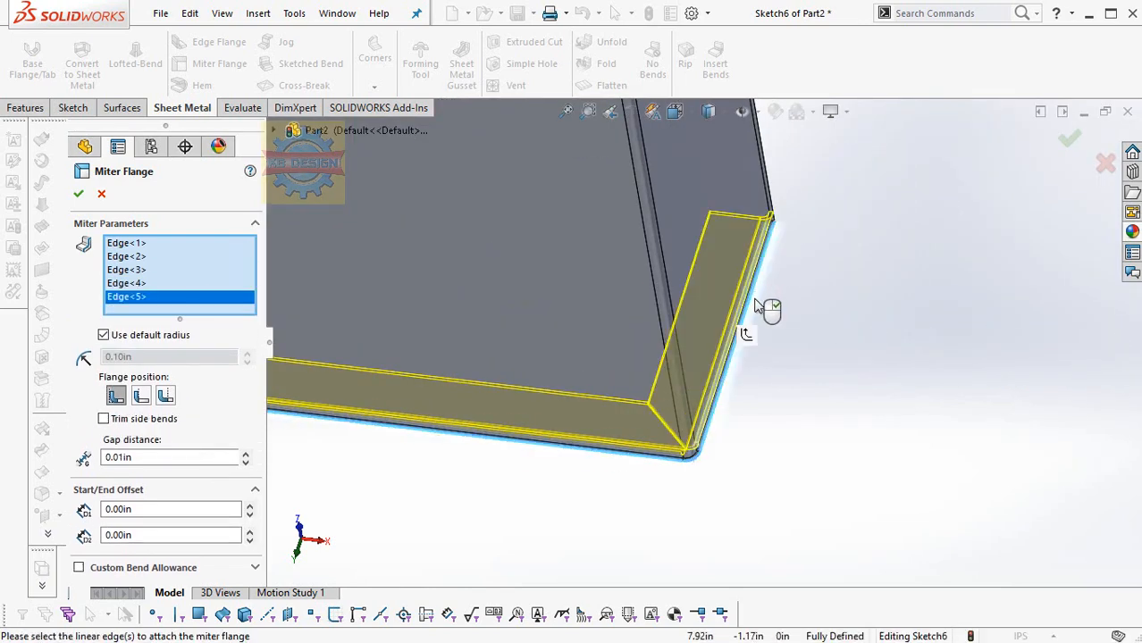
pyautogui.scroll(3, 755, 307)
pyautogui.scroll(3, 755, 306)
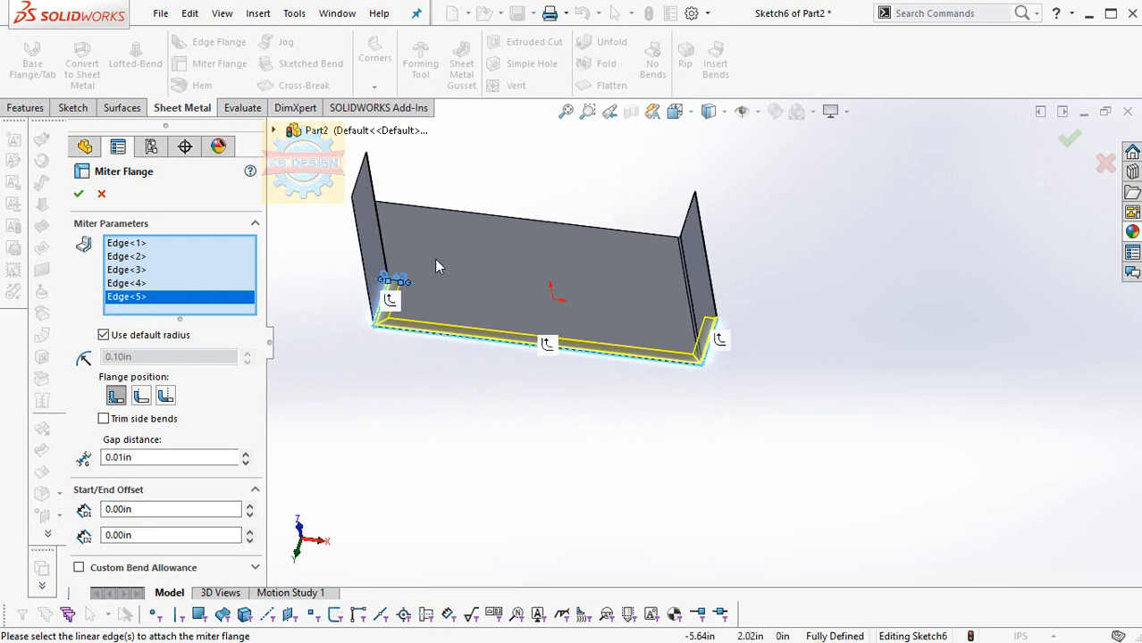
pyautogui.scroll(-2, 413, 284)
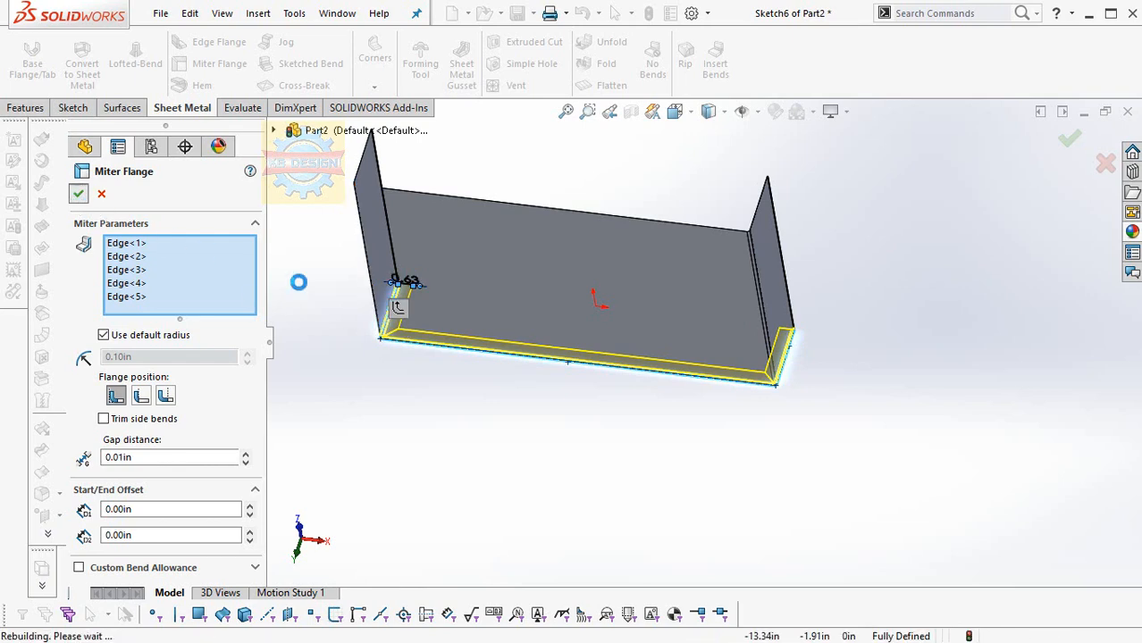
# Create a 90° edge flange about 3.29 in long from the front edge of the side flange at the positive X end
pyautogui.scroll(-5, 483, 277)
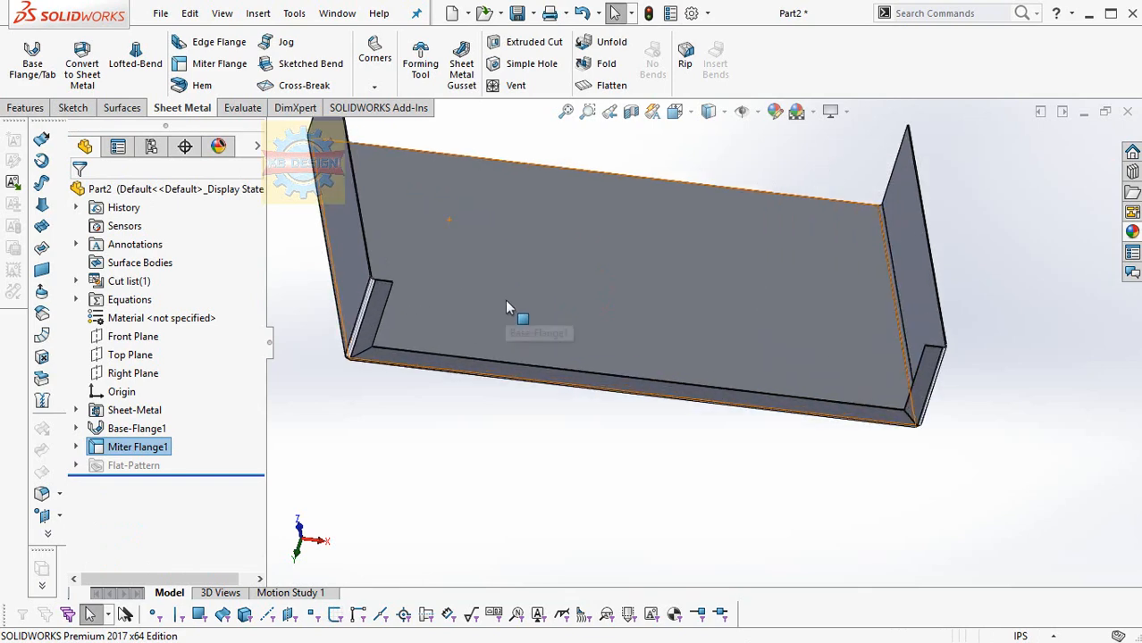
pyautogui.moveTo(660, 305)
pyautogui.mouseDown(button='middle')
pyautogui.moveTo(673, 230)
pyautogui.moveTo(662, 288)
pyautogui.mouseUp(button='middle')
pyautogui.scroll(8, 664, 288)
pyautogui.scroll(5, 666, 295)
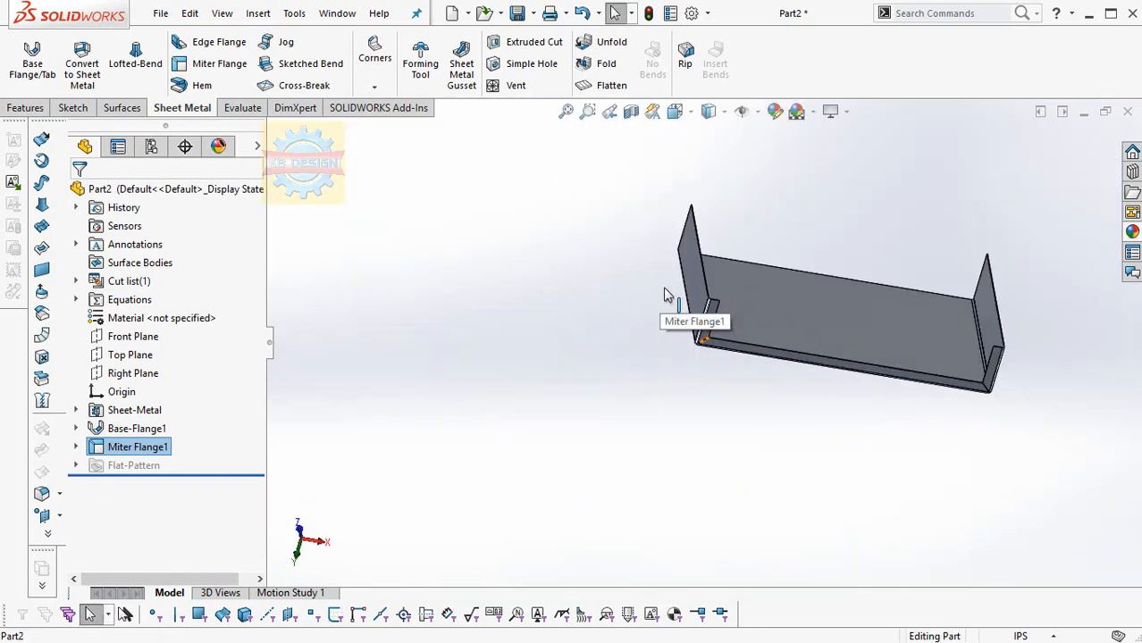
pyautogui.moveTo(769, 607); pyautogui.dragTo(826, 530, button='middle')
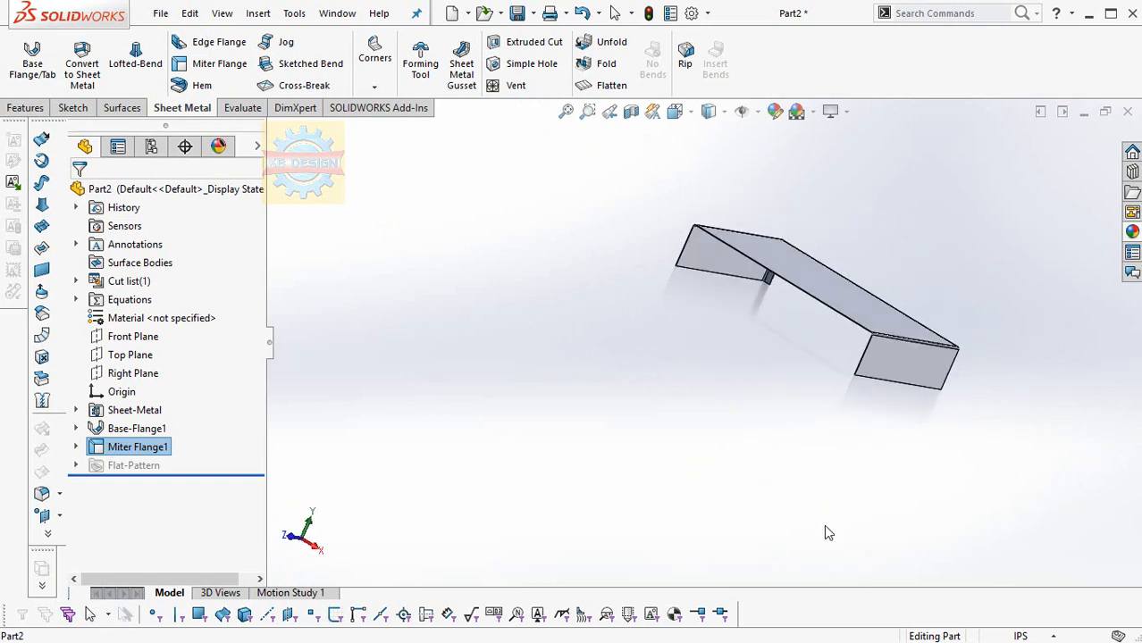
pyautogui.scroll(-5, 849, 429)
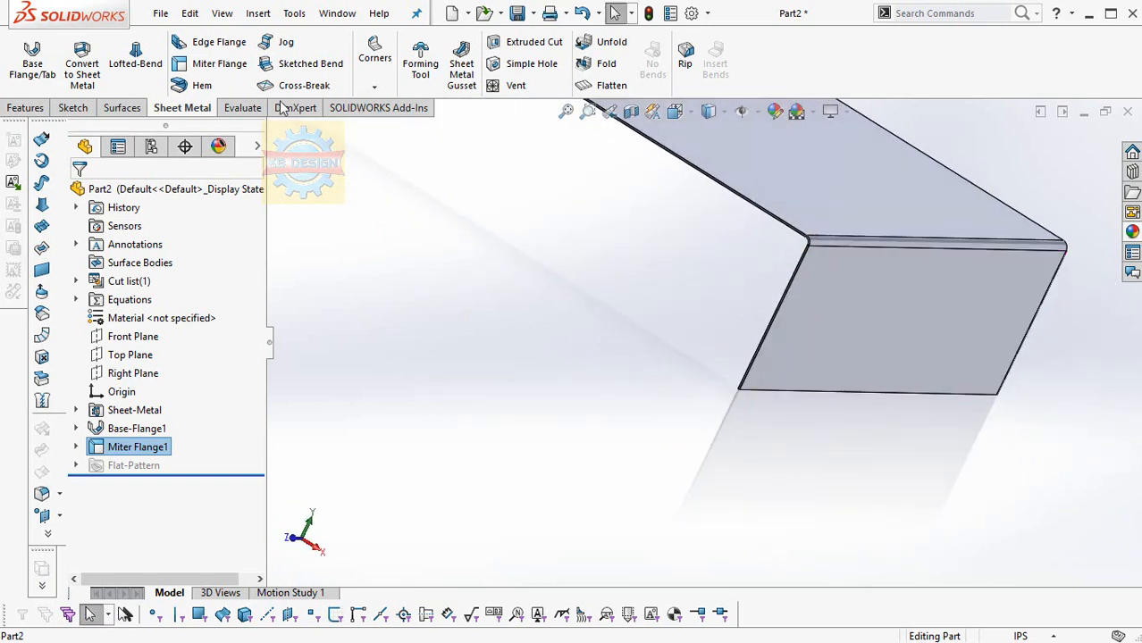
pyautogui.click(207, 46)
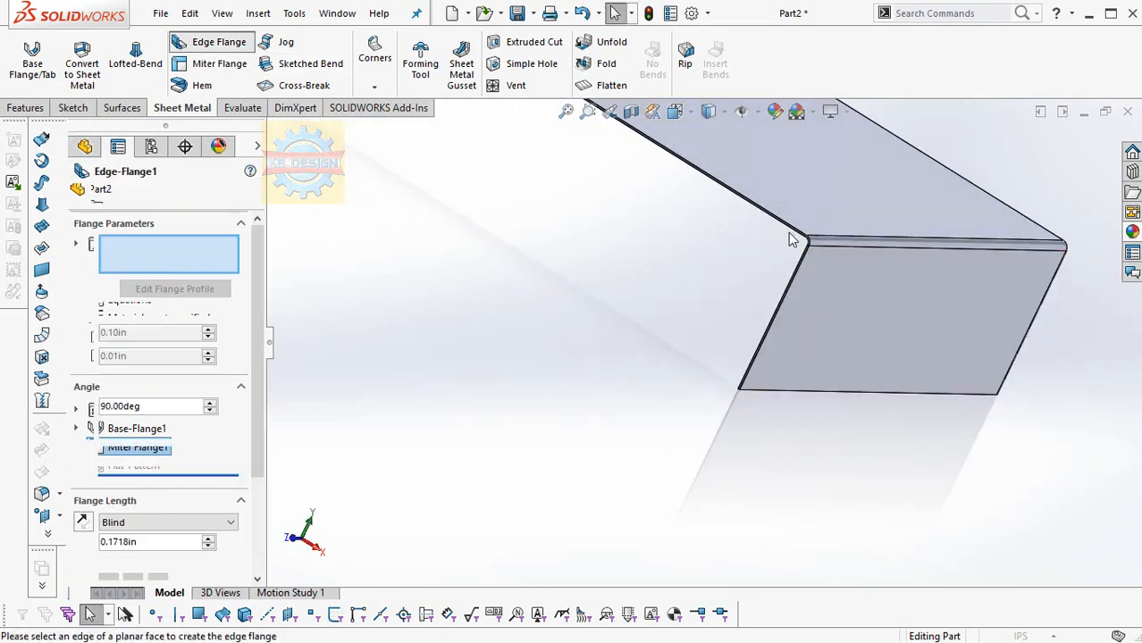
pyautogui.scroll(-3, 780, 276)
pyautogui.click(740, 402)
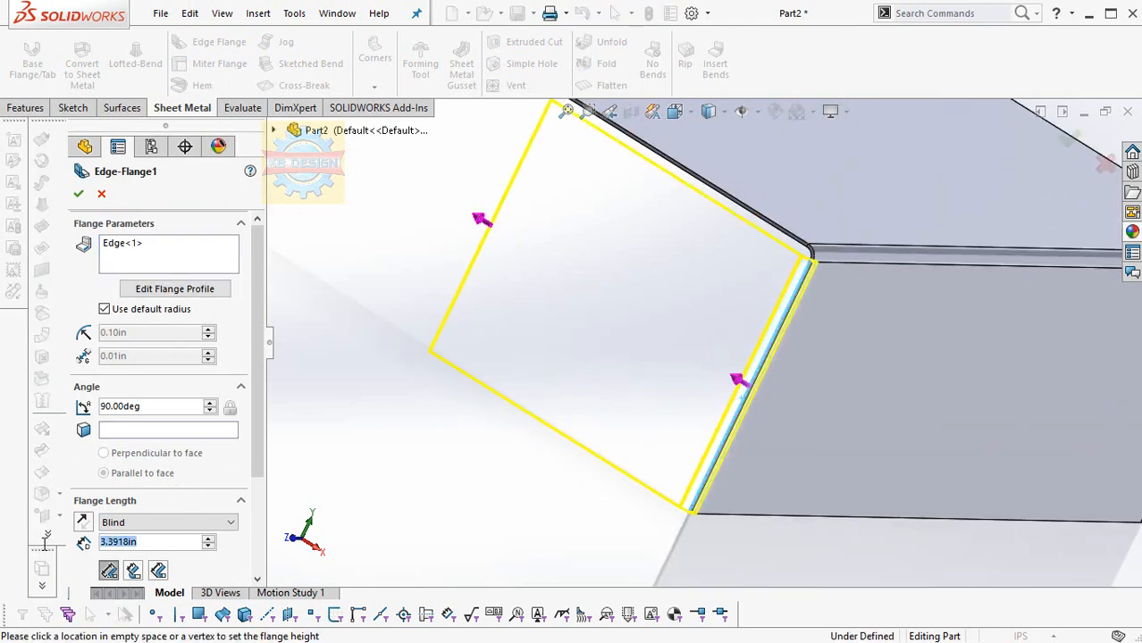
pyautogui.write('.')
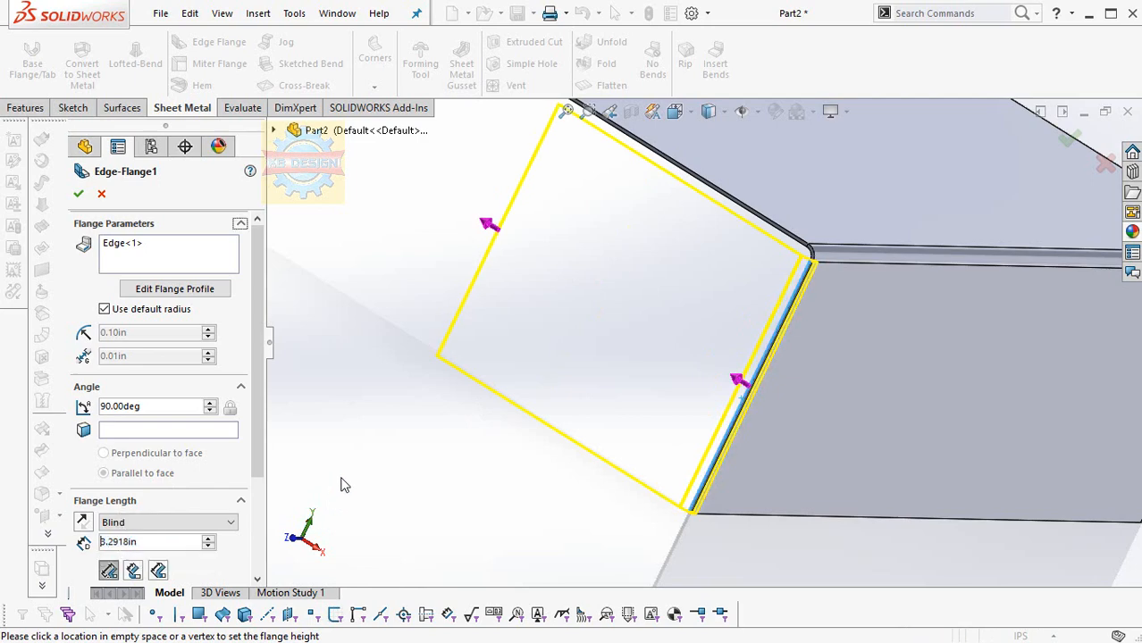
pyautogui.click(343, 485)
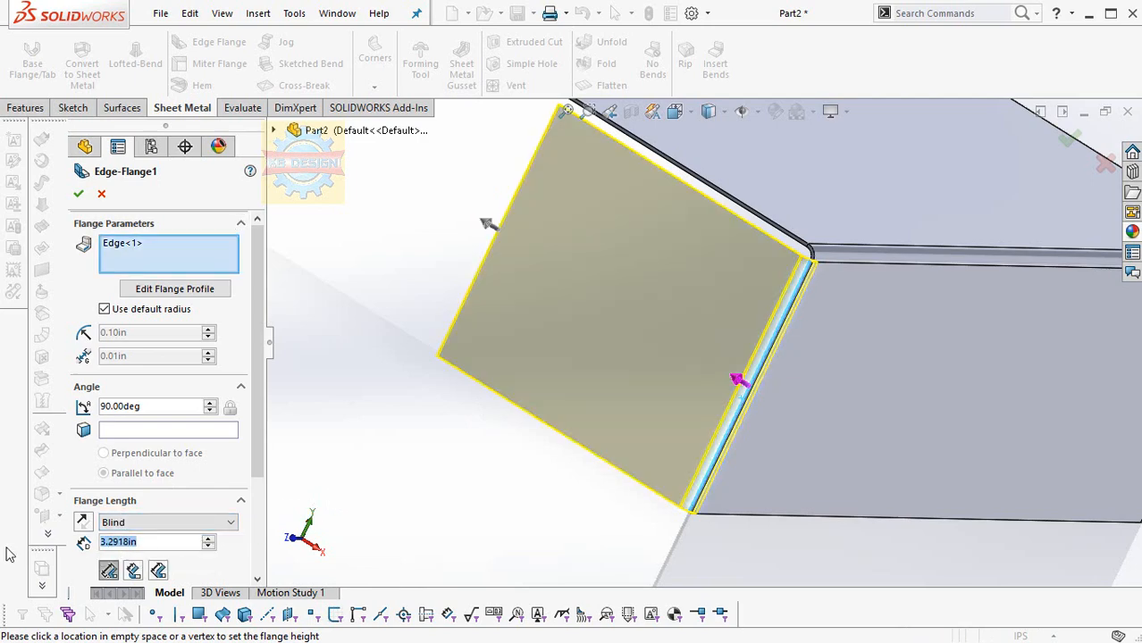
pyautogui.click(79, 195)
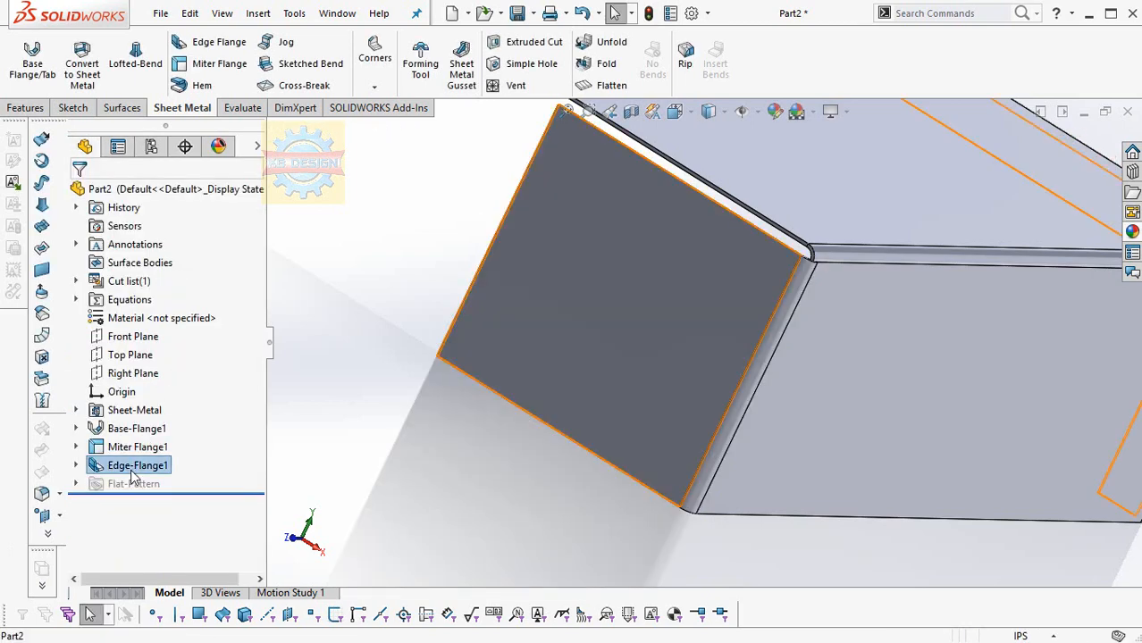
# Edit the edge flange's profile sketch, draw a crossline about 3.26 in long from its outer line to the bend edge, and trim the portion nearest the base plate
pyautogui.click(125, 466)
pyautogui.click(169, 425)
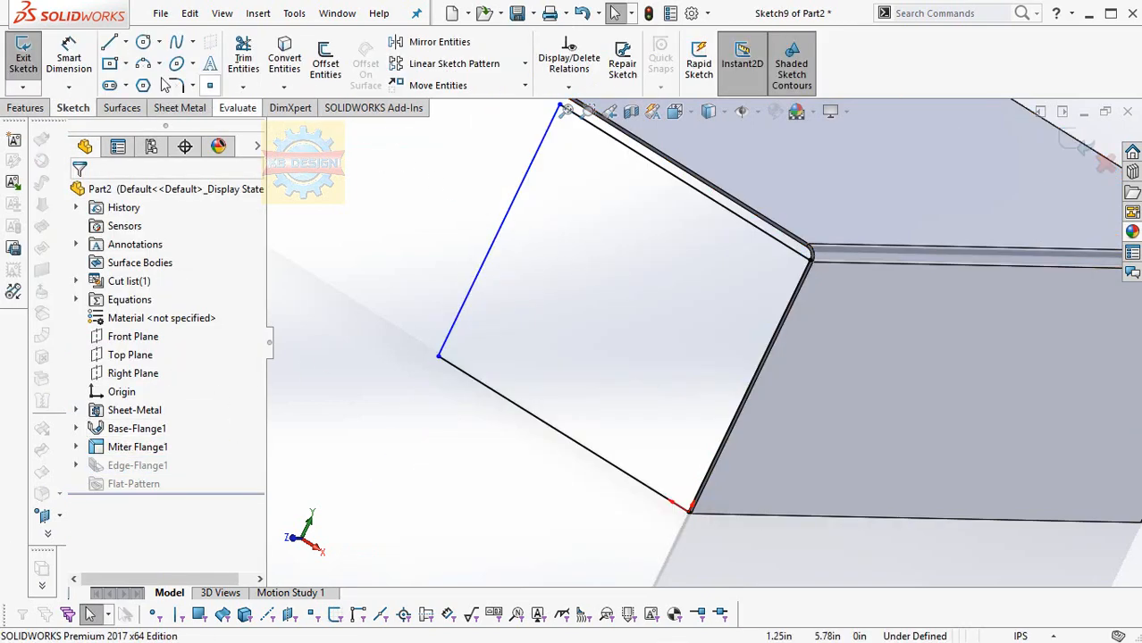
pyautogui.click(507, 214)
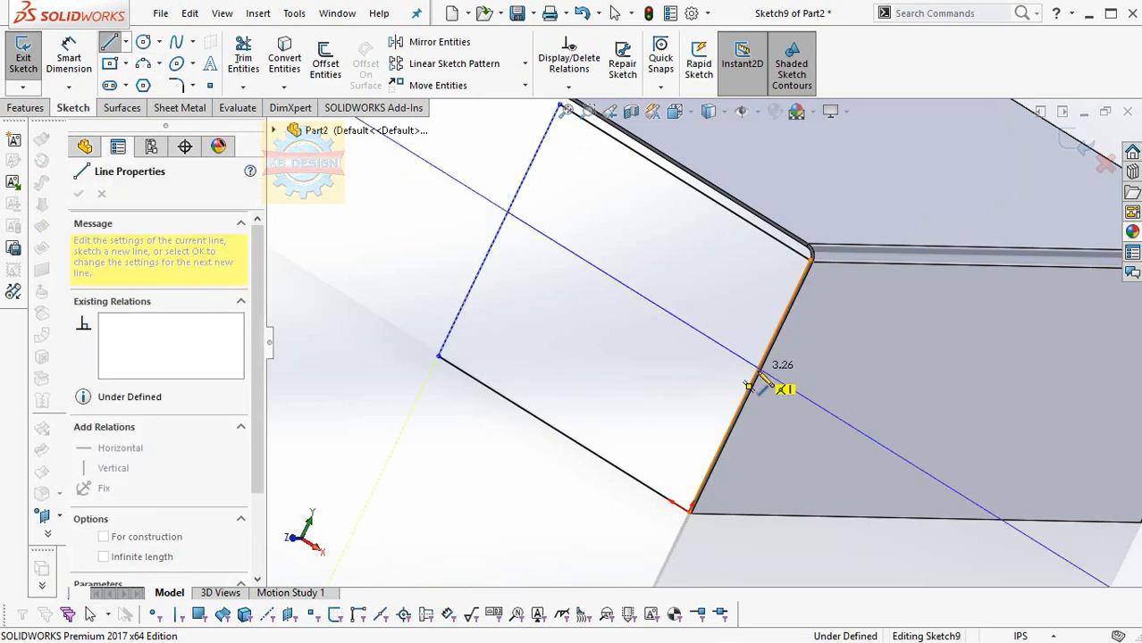
pyautogui.click(758, 369)
pyautogui.press('Escape')
pyautogui.click(243, 58)
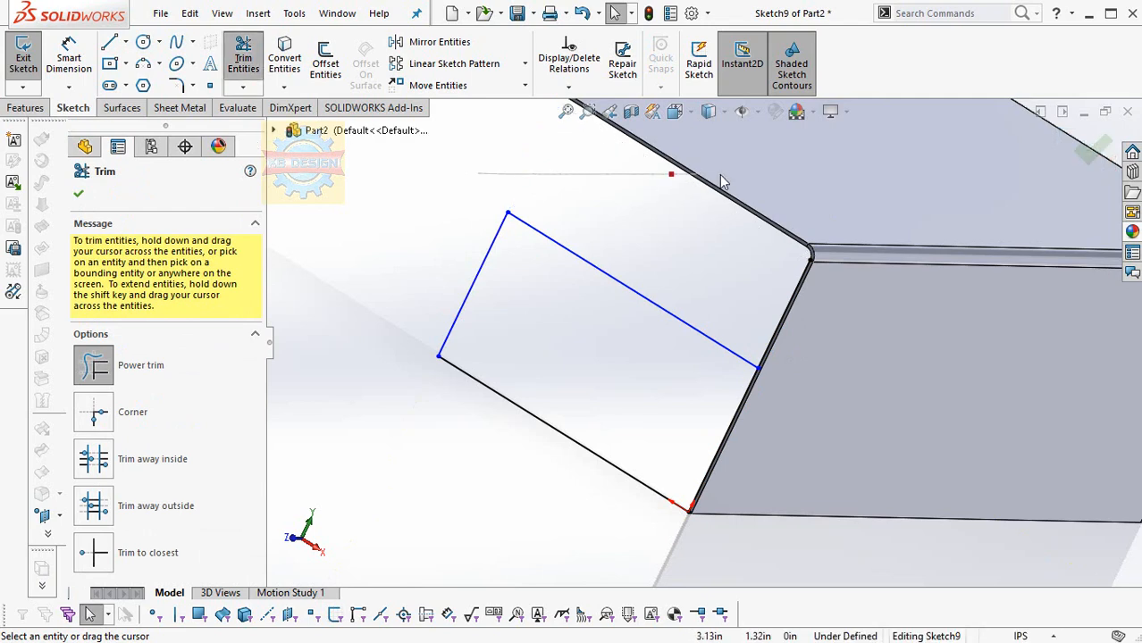
# Dimension the tab profile to 1 in along its outer line and 0.625 in along its lower side
pyautogui.click(71, 58)
pyautogui.click(452, 279)
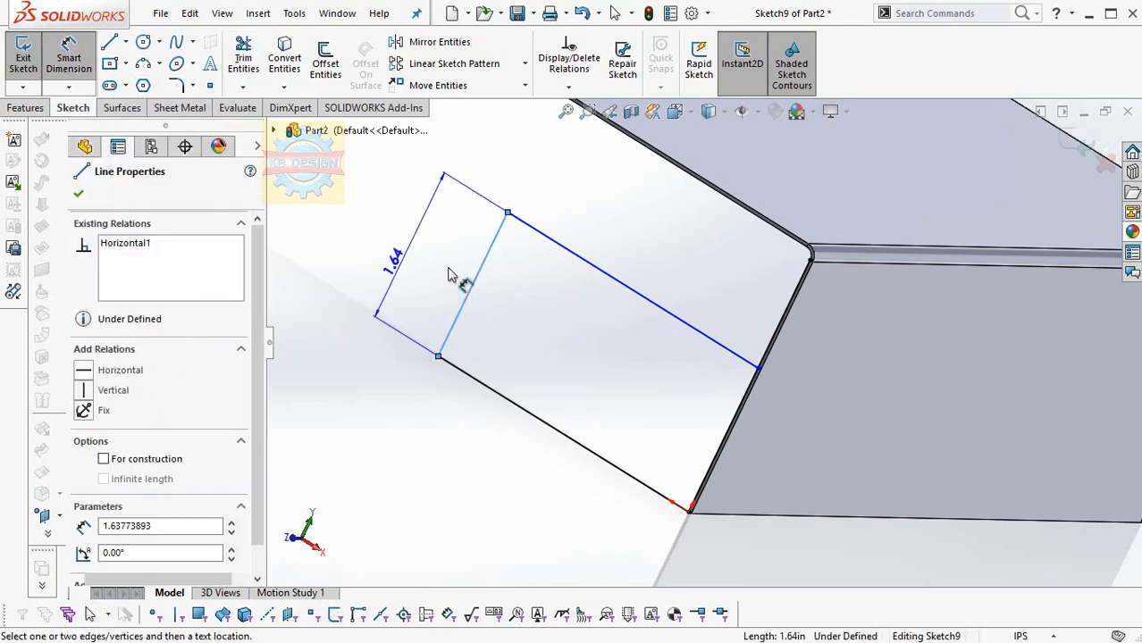
pyautogui.click(451, 275)
pyautogui.write('1')
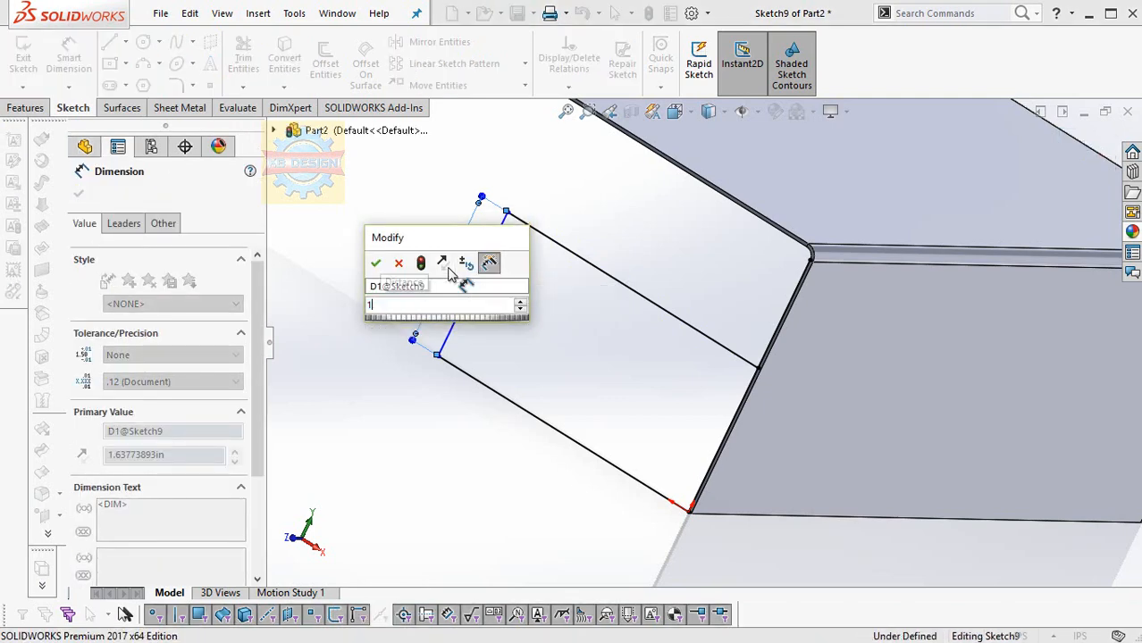
pyautogui.press('Return')
pyautogui.click(571, 447)
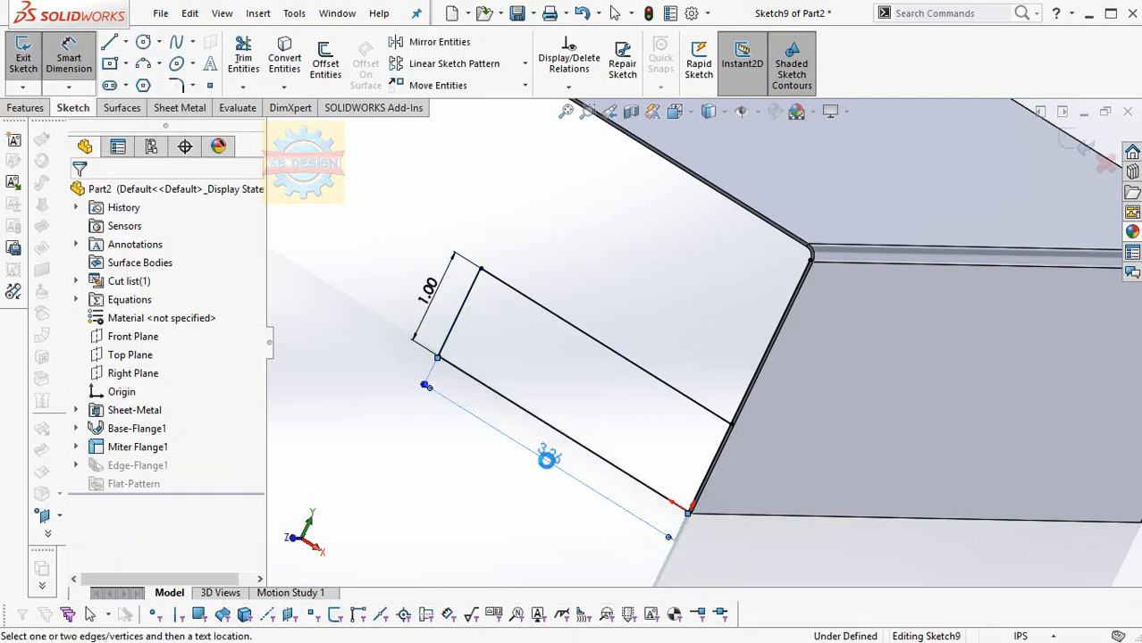
pyautogui.click(544, 459)
pyautogui.write('.62')
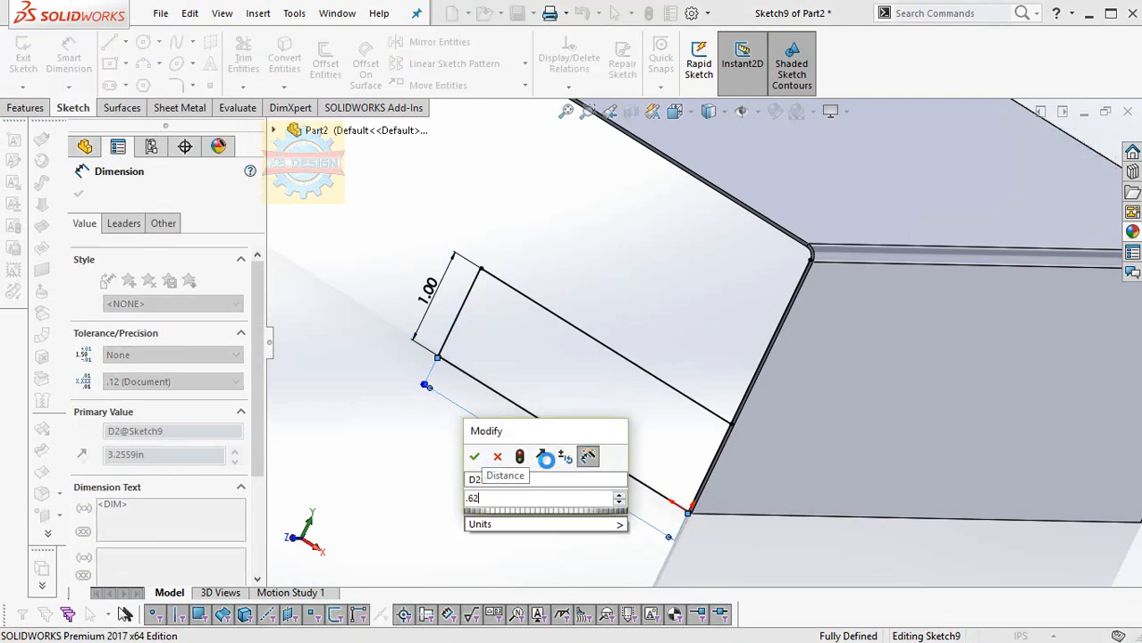
pyautogui.write('5')
pyautogui.press('Return')
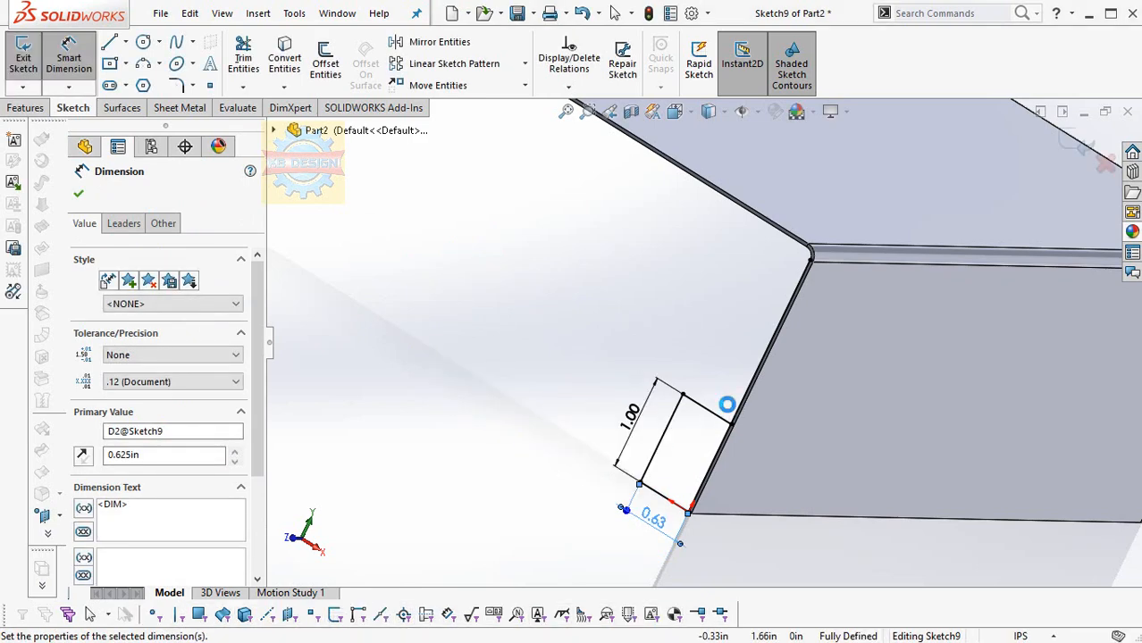
# Fillet the tab profile's two outer corners with a 0.25 in radius and finish the sketch
pyautogui.click(176, 87)
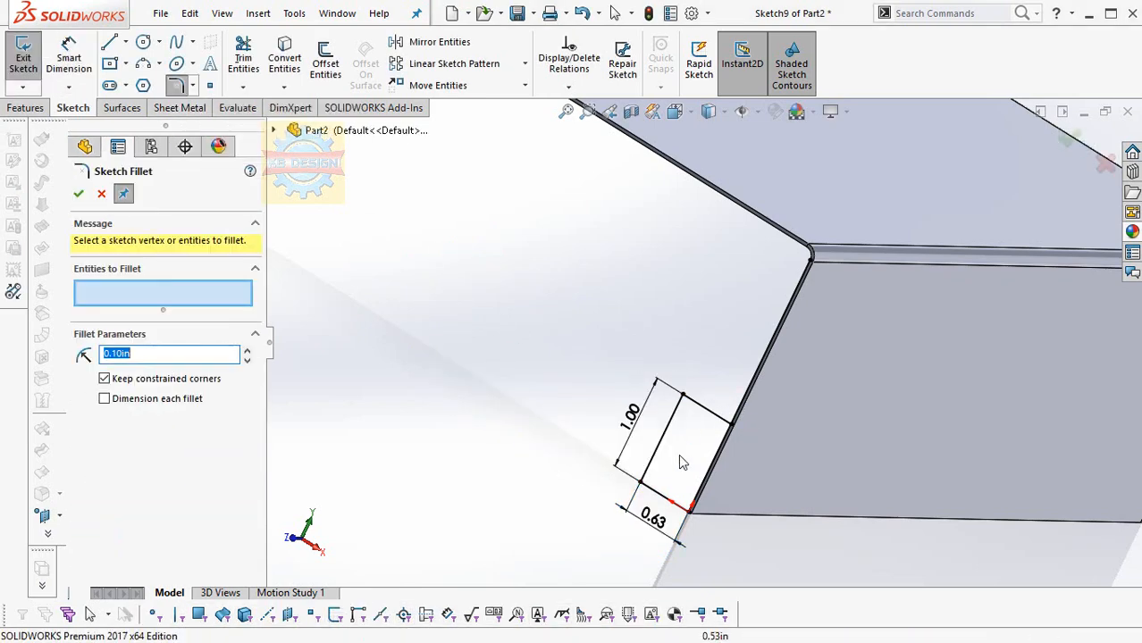
pyautogui.click(644, 489)
pyautogui.click(684, 401)
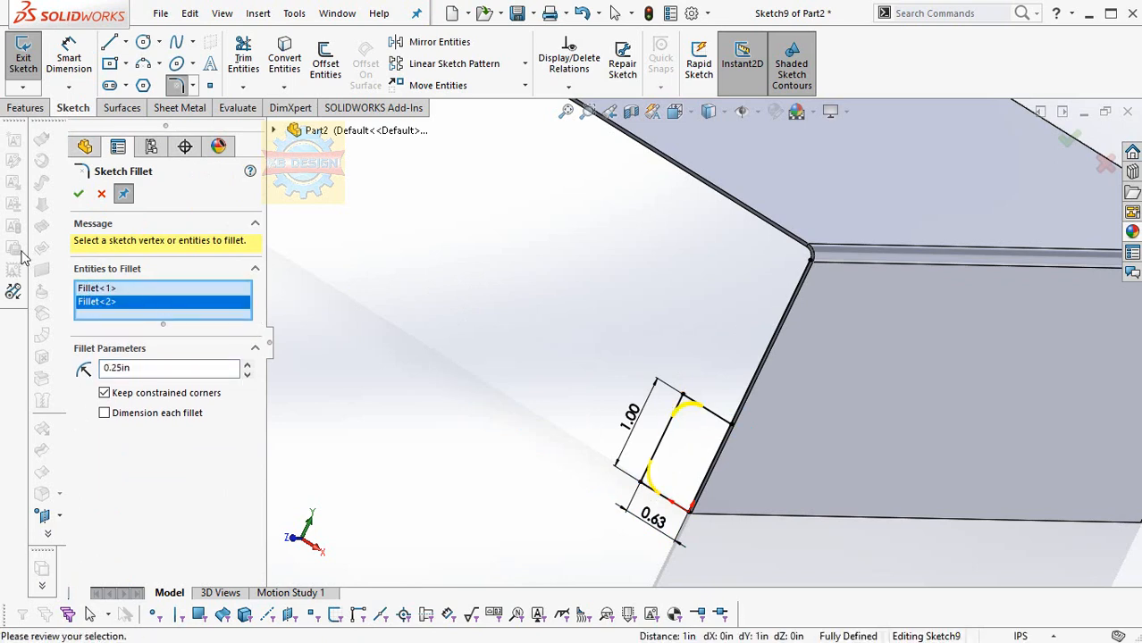
pyautogui.click(78, 195)
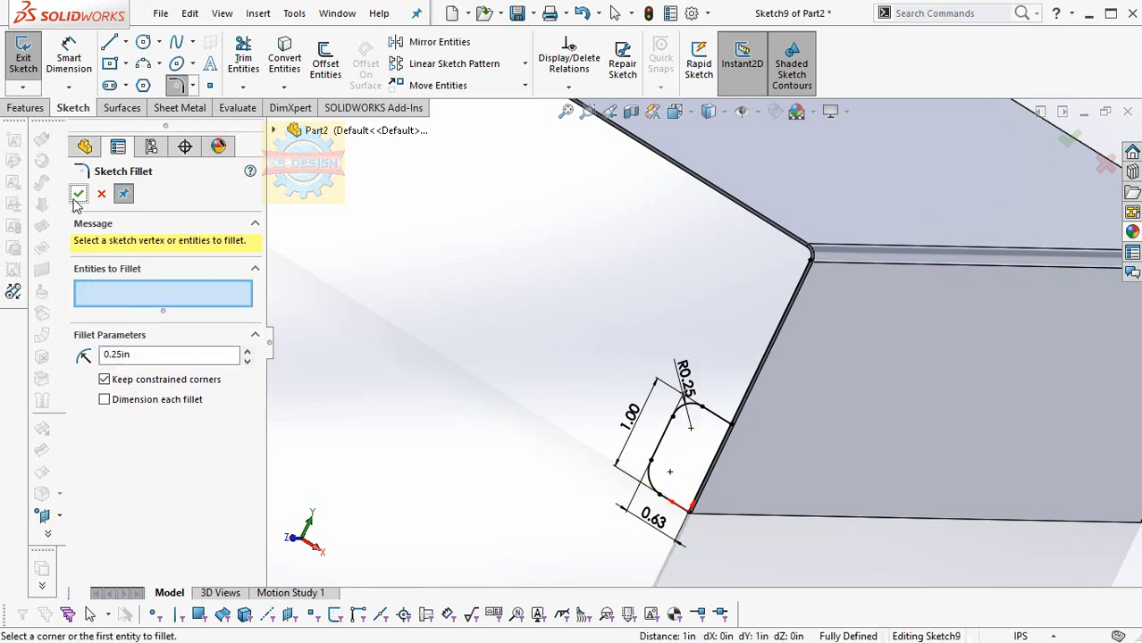
pyautogui.click(34, 55)
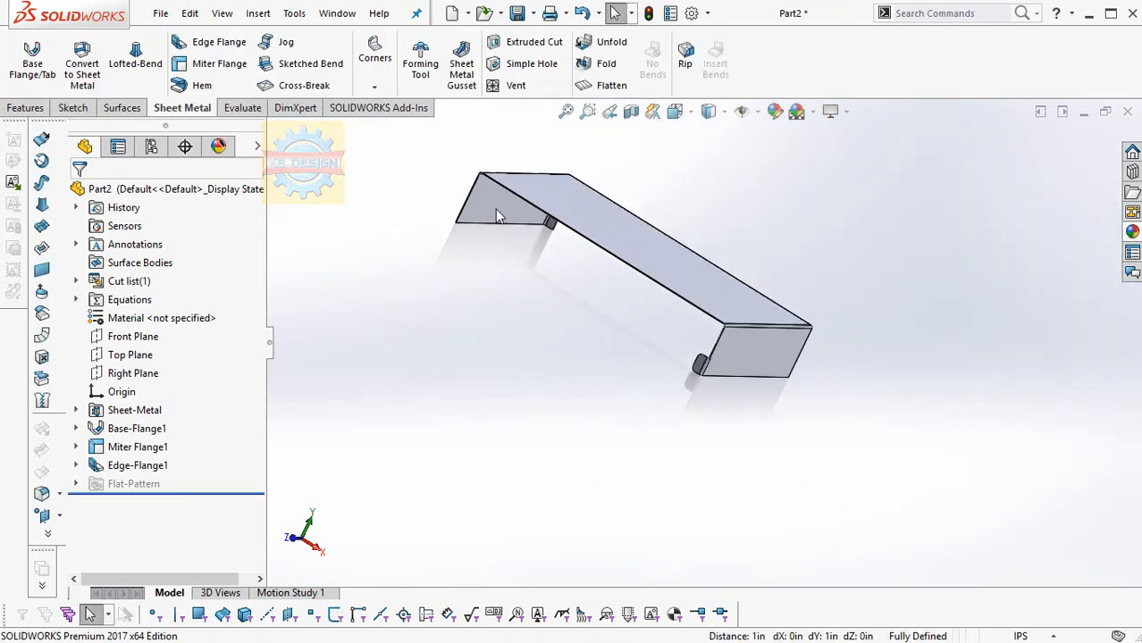
# Create a 90° edge flange 0.95 in long, pointing inward, from the opposite side flange's front edge
pyautogui.scroll(-5, 498, 216)
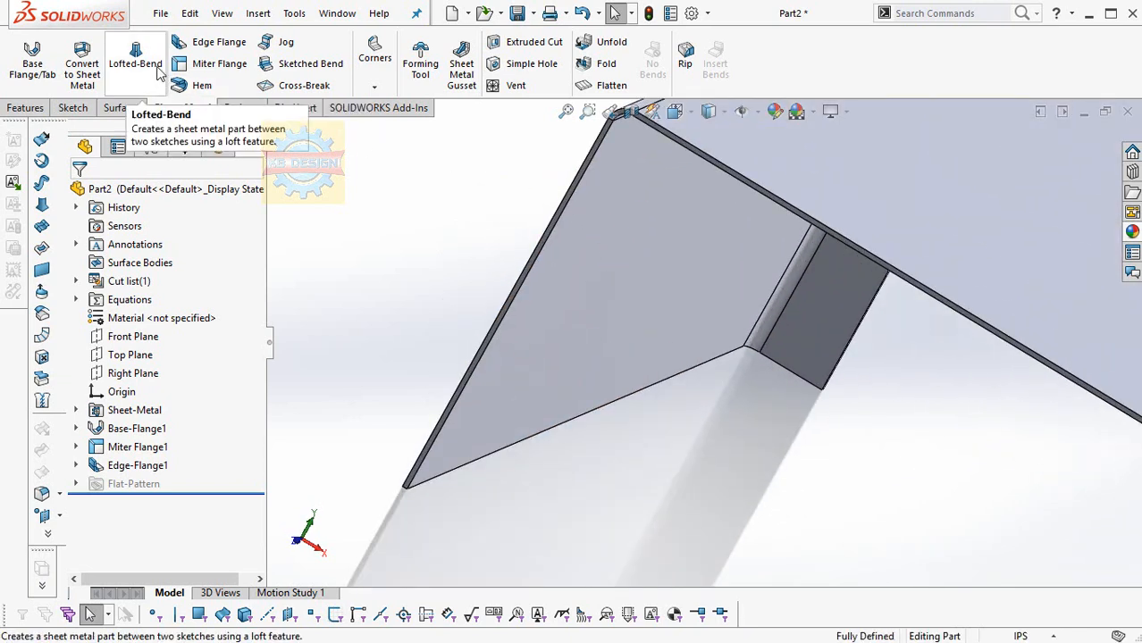
pyautogui.click(543, 245)
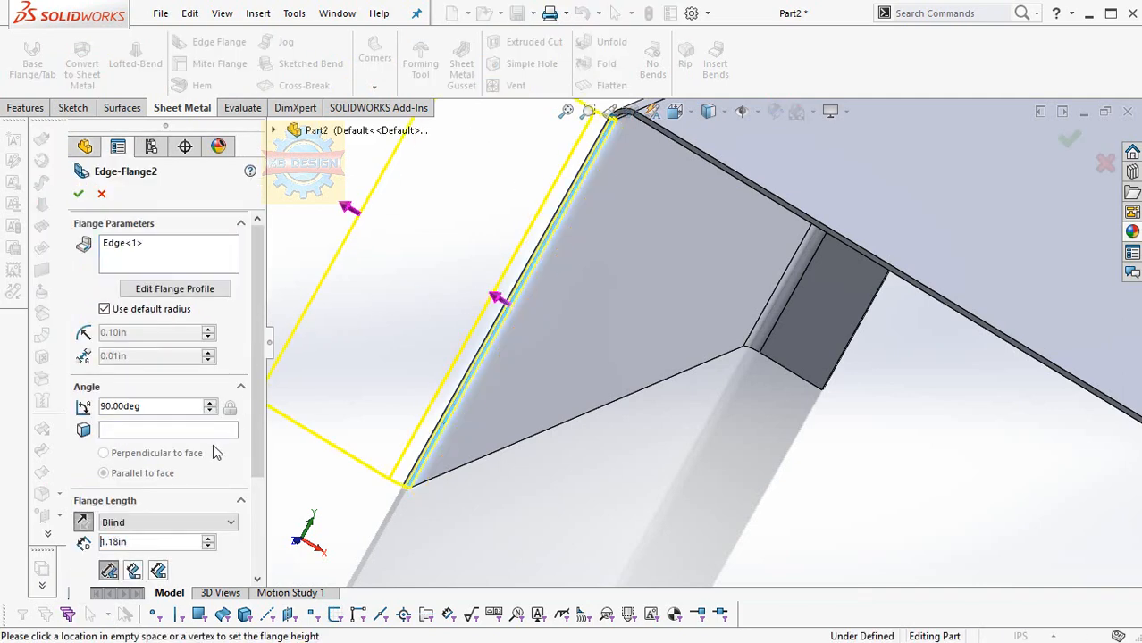
pyautogui.click(79, 195)
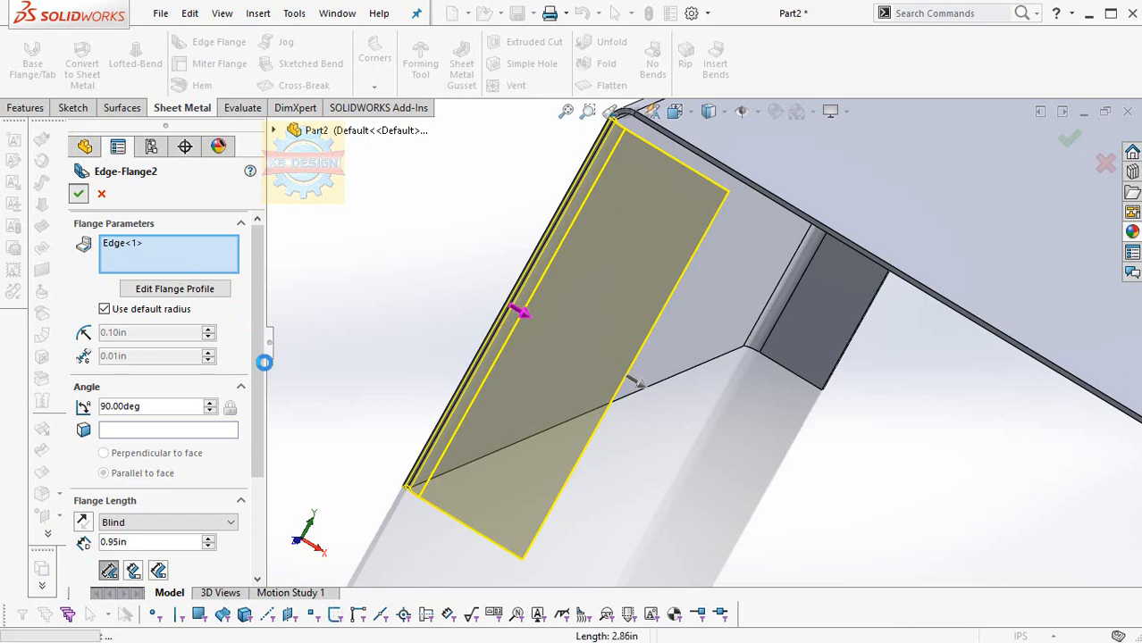
# Edit the second edge flange's profile sketch and draw two parallel lines across it from the bend edge to the outer line
pyautogui.click(143, 483)
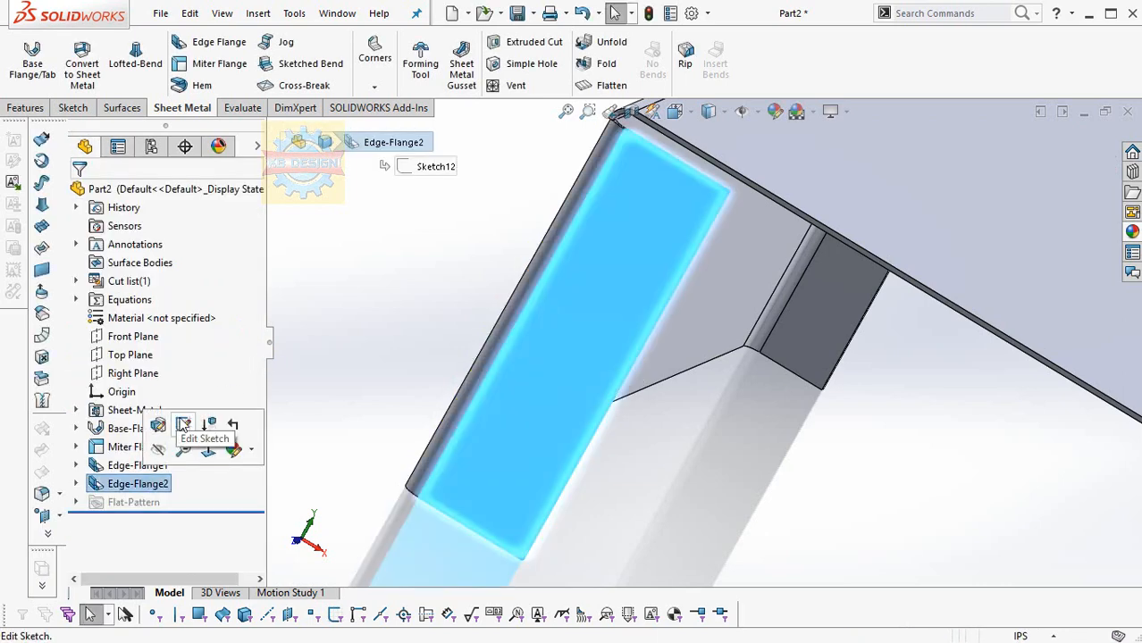
pyautogui.click(185, 421)
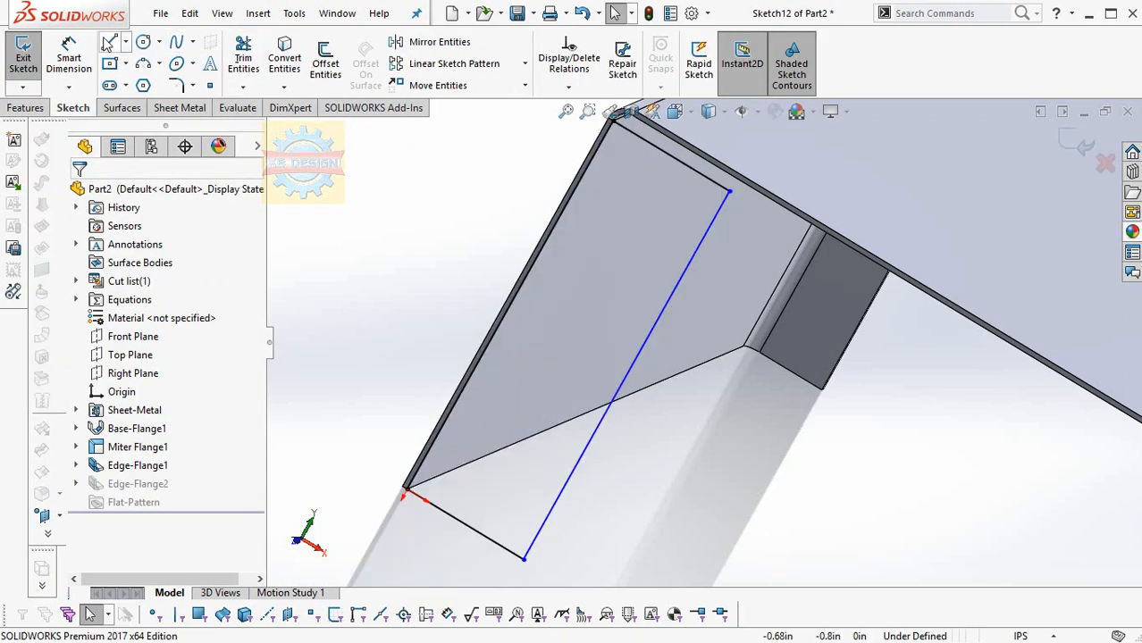
pyautogui.click(564, 207)
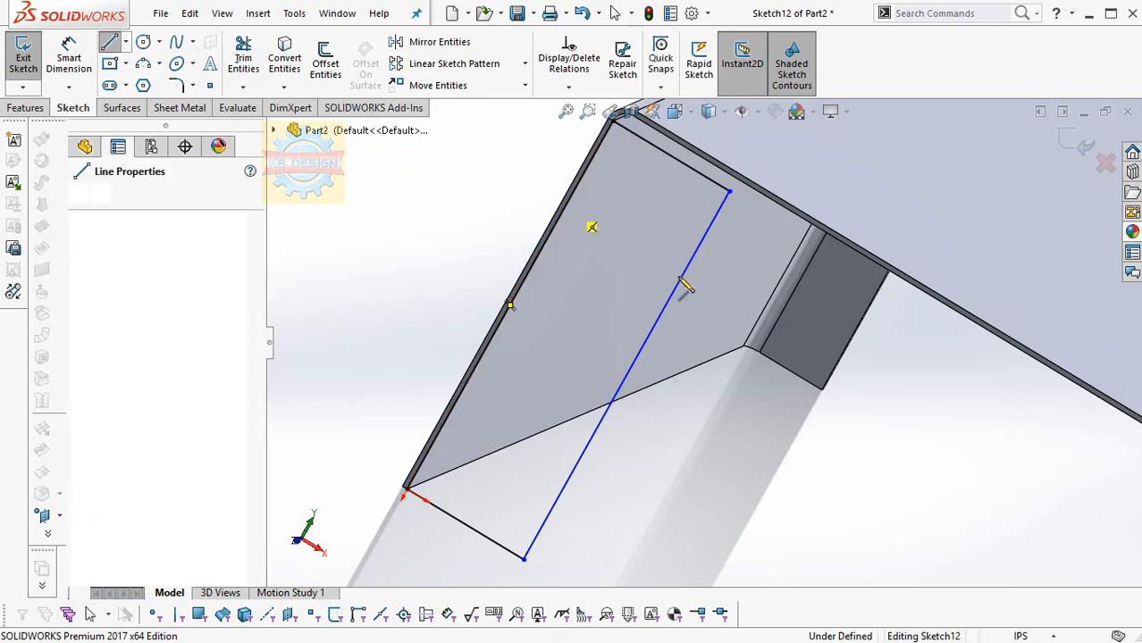
pyautogui.click(682, 276)
pyautogui.press('Escape')
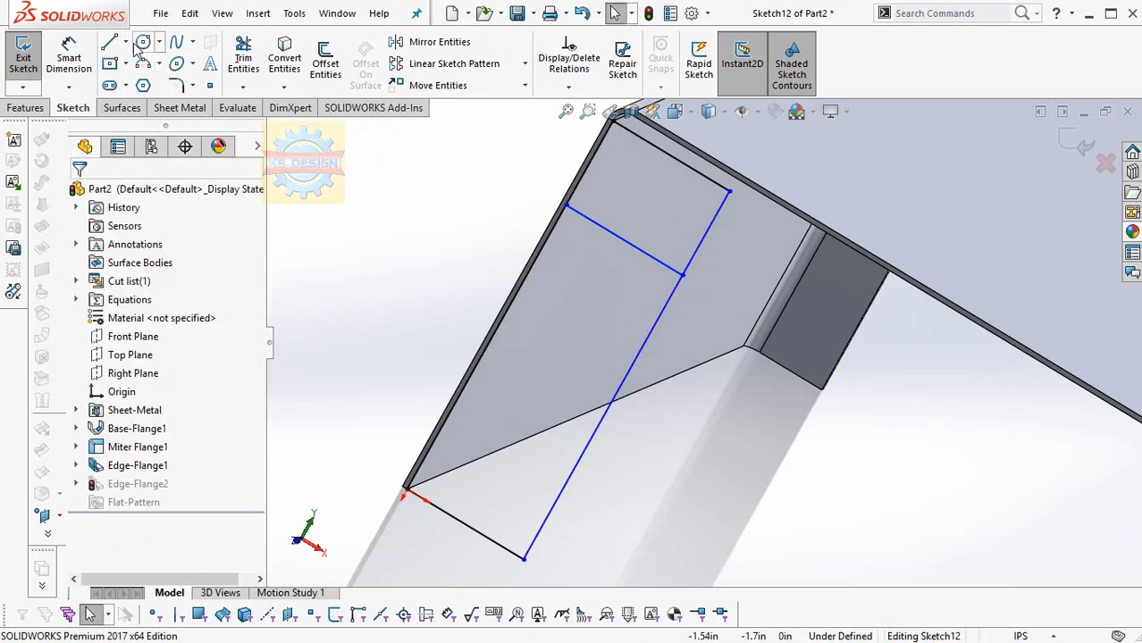
pyautogui.click(497, 326)
pyautogui.click(614, 395)
pyautogui.press('Escape')
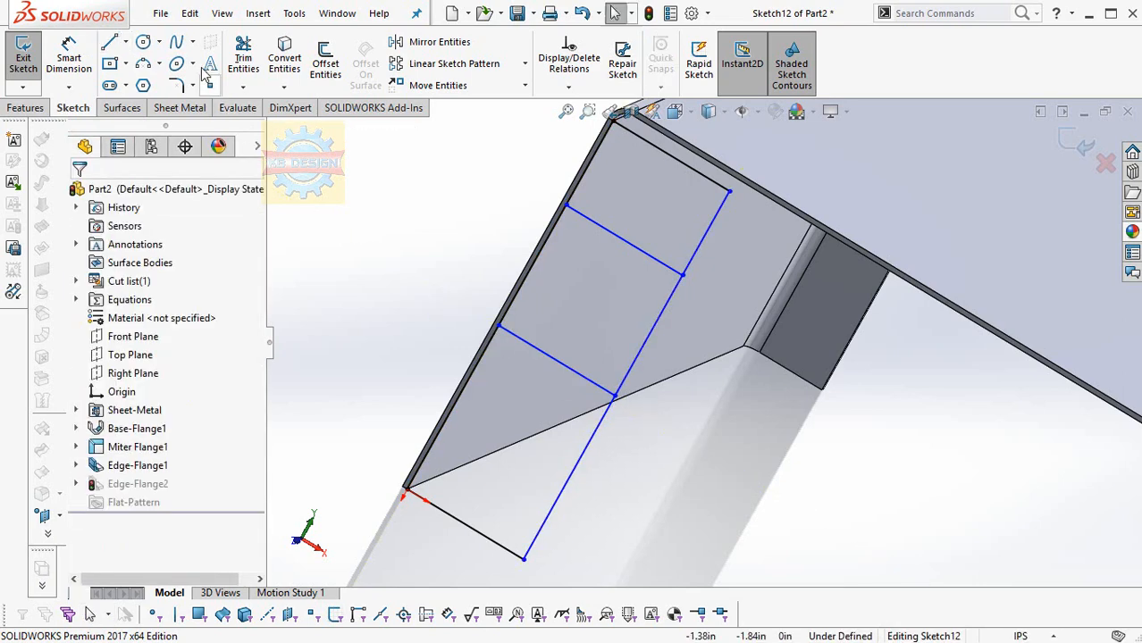
# Trim the profile's outer line beyond both crosslines and remove the end line at the side flange's free corner
pyautogui.click(241, 54)
pyautogui.moveTo(490, 404)
pyautogui.mouseDown()
pyautogui.moveTo(586, 454)
pyautogui.moveTo(389, 276)
pyautogui.moveTo(585, 170)
pyautogui.mouseUp()
pyautogui.moveTo(740, 236); pyautogui.dragTo(760, 263)
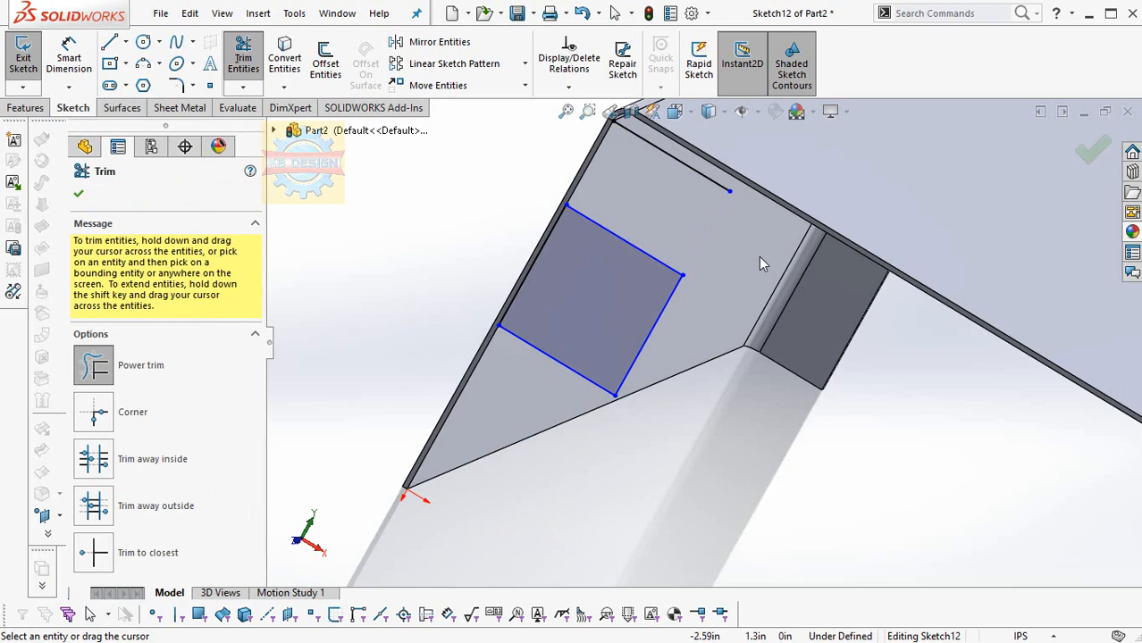
# Dimension the tab profile's near side 1.25 in from the side flange's free corner along the bend edge
pyautogui.click(68, 56)
pyautogui.click(408, 491)
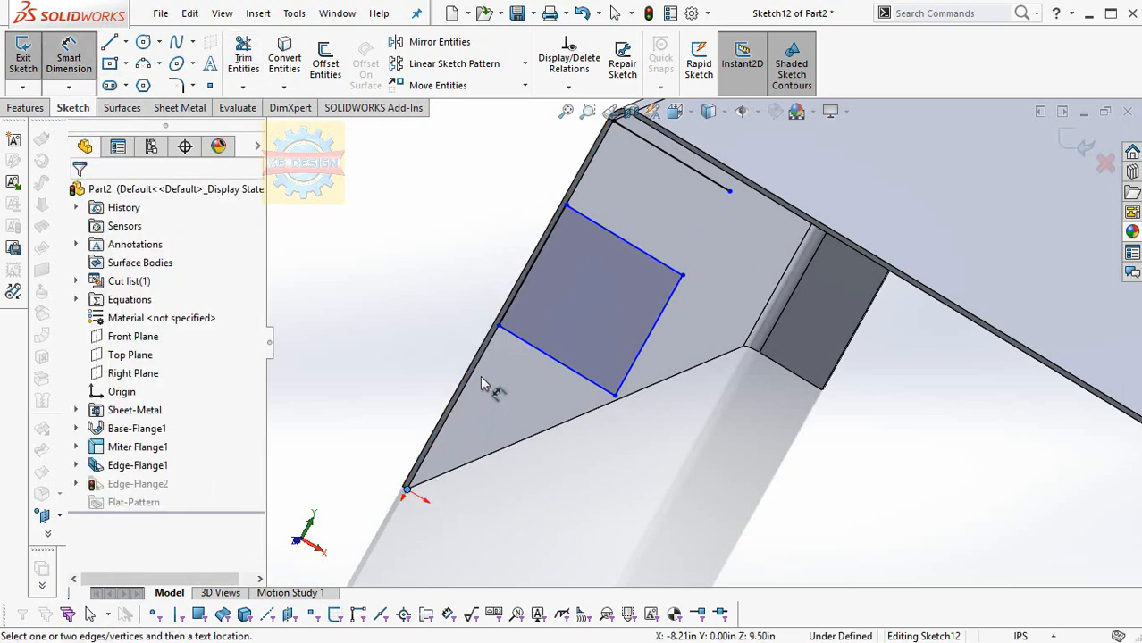
pyautogui.click(499, 327)
pyautogui.click(406, 381)
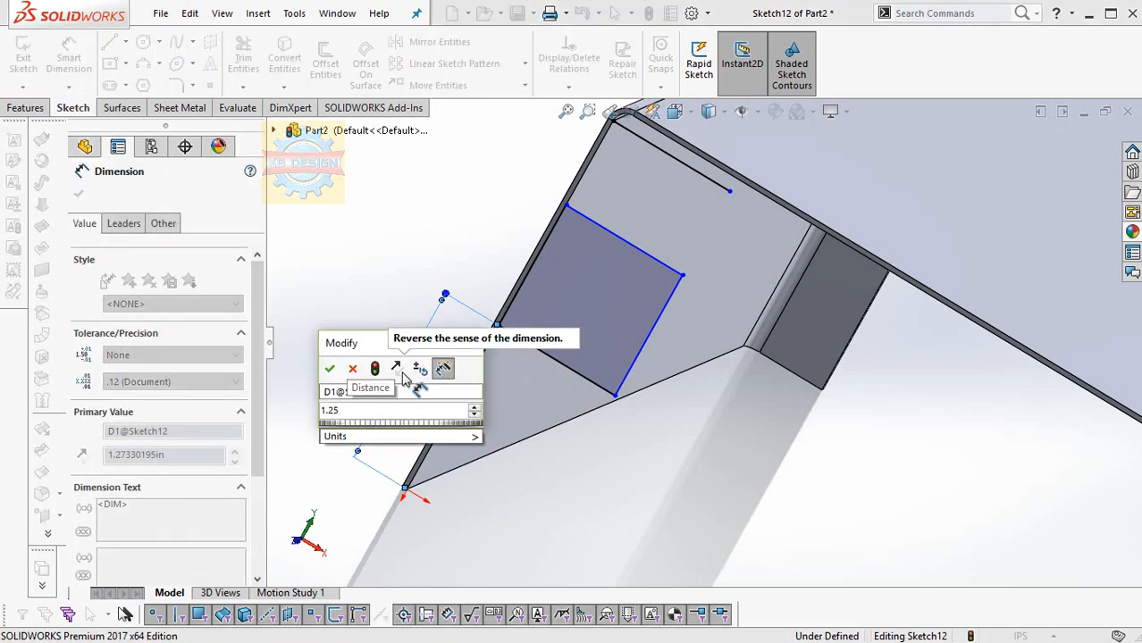
pyautogui.press('Return')
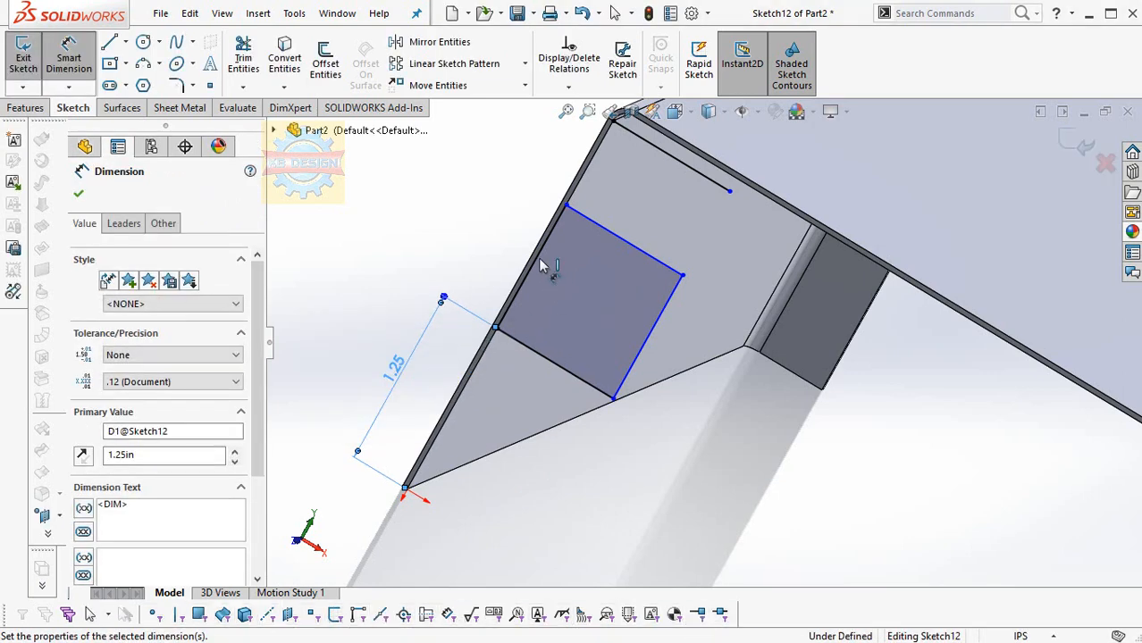
# Dimension the tab profile 1 in wide along the bend edge and 0.625 in deep
pyautogui.click(509, 251)
pyautogui.click(476, 250)
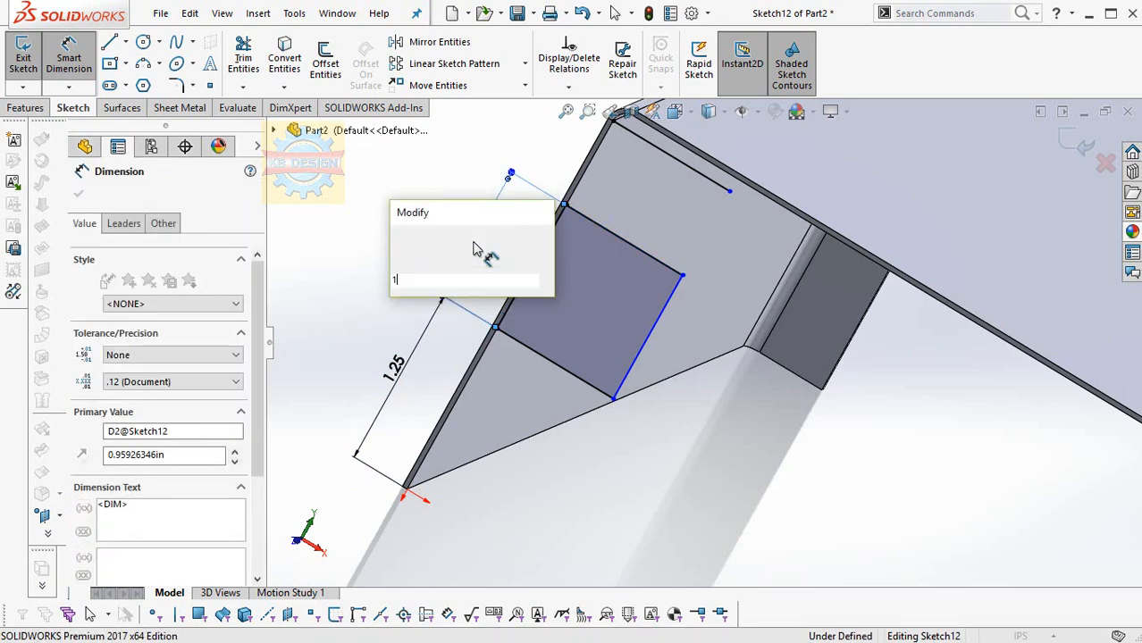
pyautogui.write('1')
pyautogui.press('Return')
pyautogui.click(574, 379)
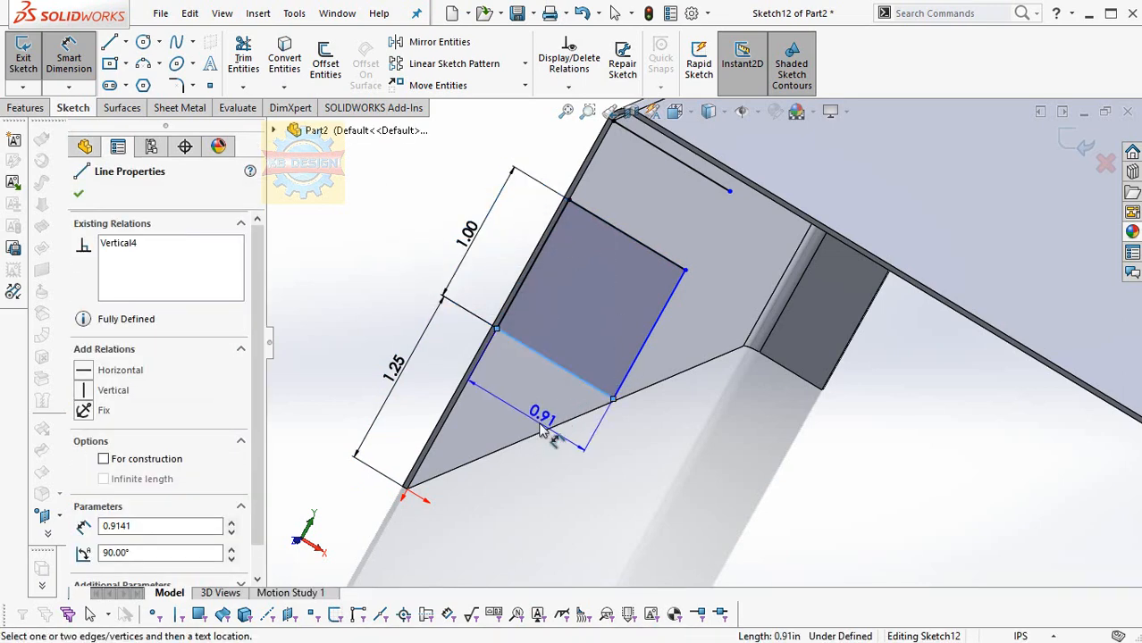
pyautogui.click(541, 425)
pyautogui.write('.875')
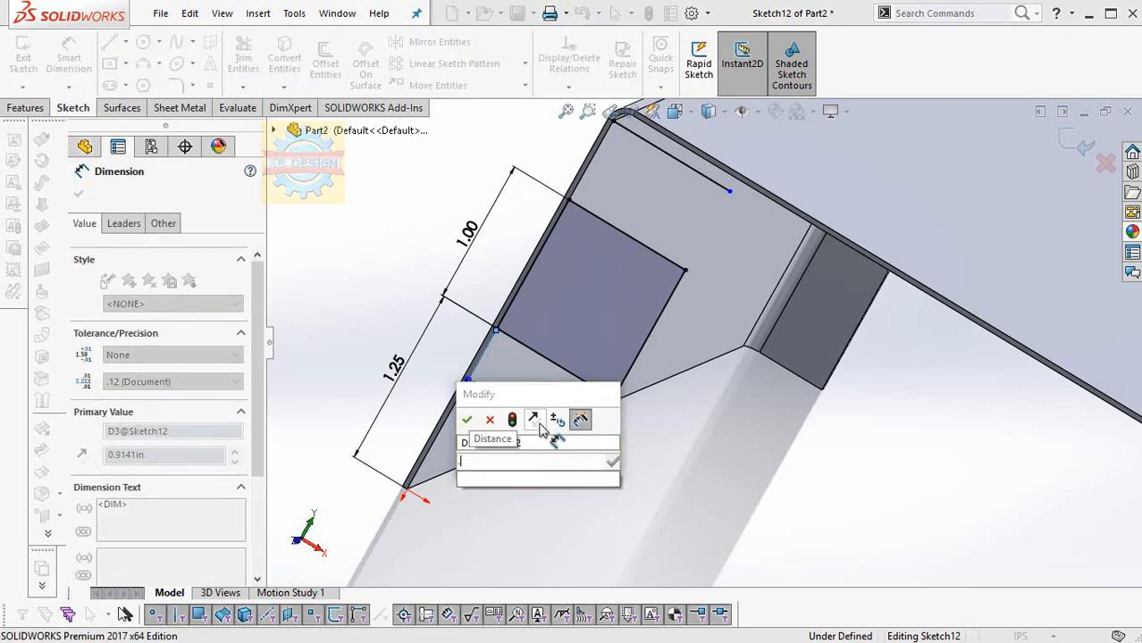
pyautogui.press('Return')
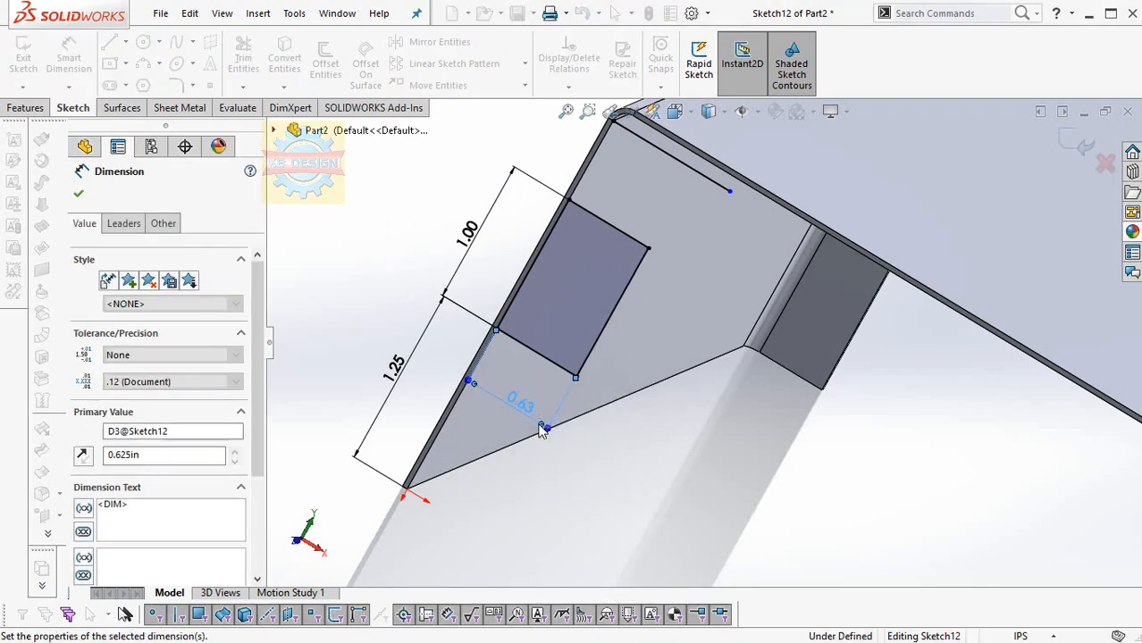
# Fillet the tab profile's two outer corners with a 0.25 in radius
pyautogui.click(177, 85)
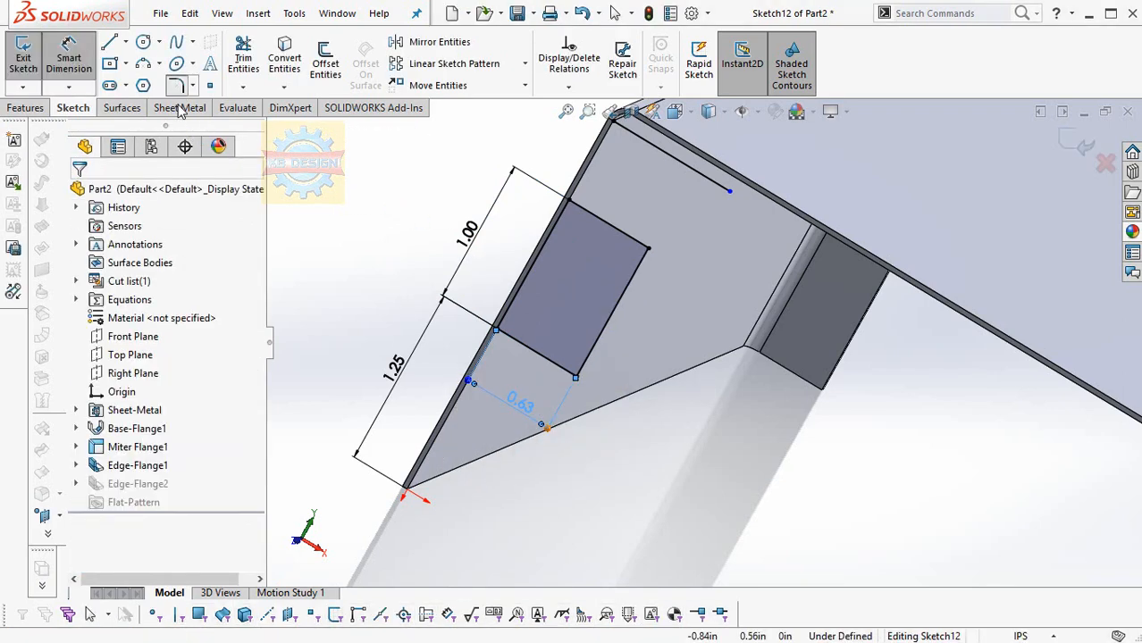
pyautogui.click(648, 249)
pyautogui.click(576, 374)
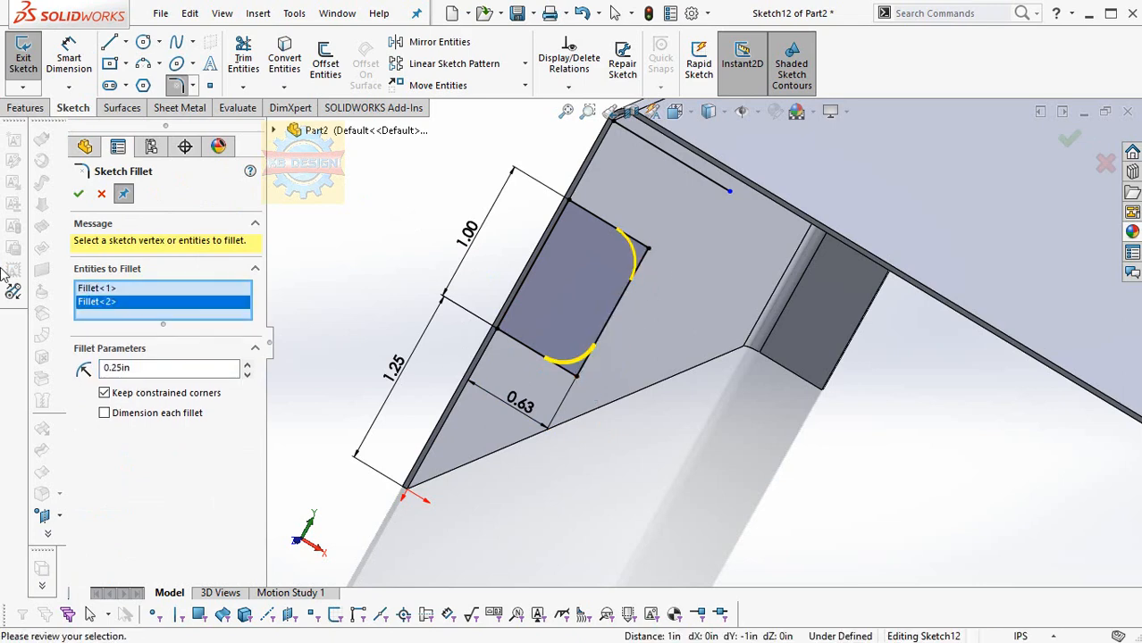
pyautogui.click(78, 195)
# Trim away the leftover line beside the tab profile and finish the edge flange sketch
pyautogui.click(242, 62)
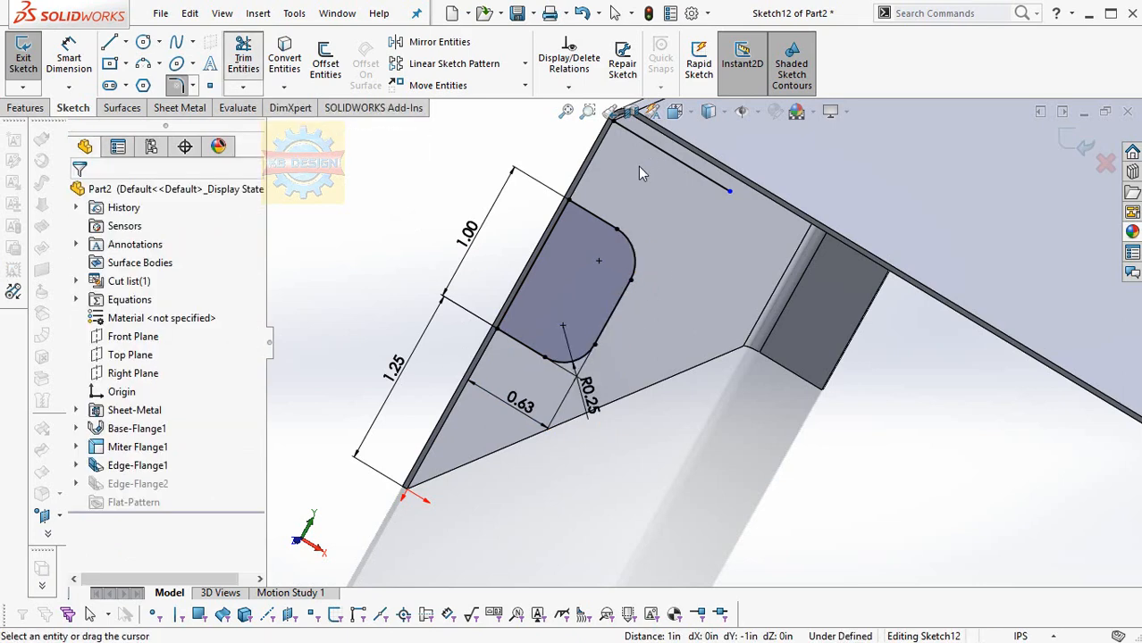
pyautogui.click(25, 59)
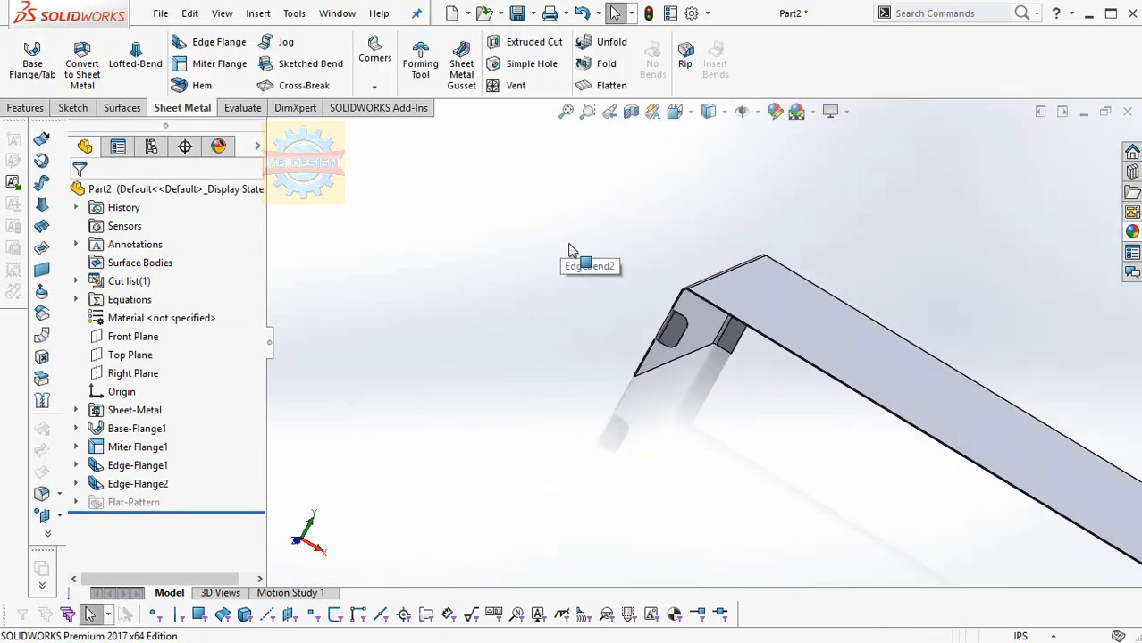
# Sketch a circle about 0.34 in in diameter on the long miter flange's outer face, centred at the midpoint of its free edge
pyautogui.scroll(5, 955, 338)
pyautogui.moveTo(920, 348); pyautogui.dragTo(782, 407, button='middle')
pyautogui.scroll(-5, 787, 394)
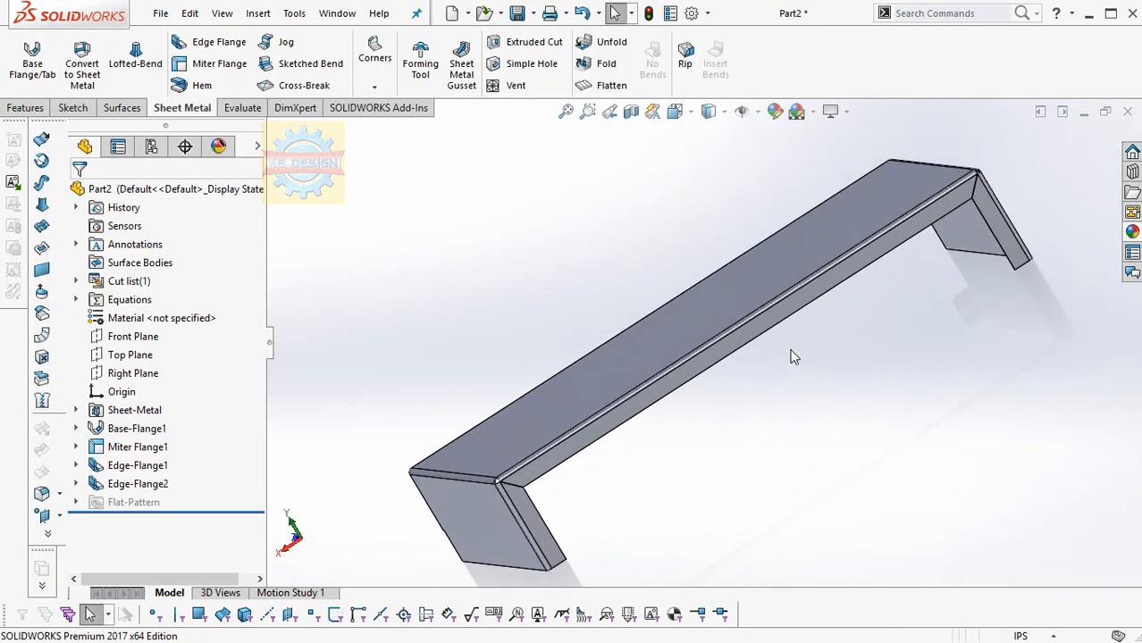
pyautogui.click(739, 340)
pyautogui.click(74, 106)
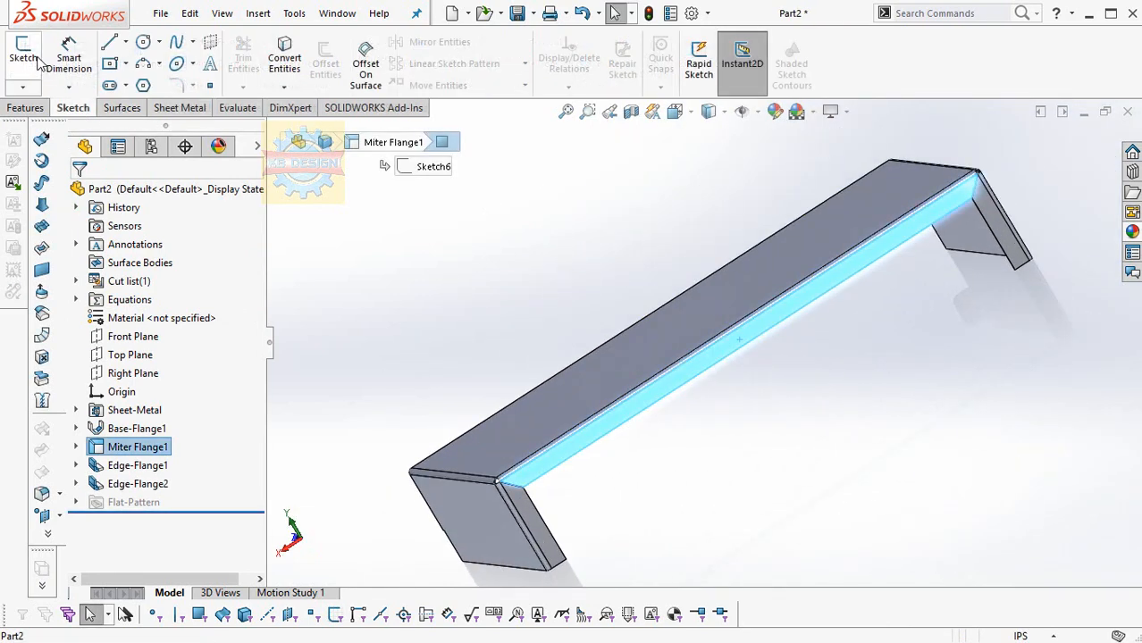
pyautogui.click(34, 60)
pyautogui.click(143, 42)
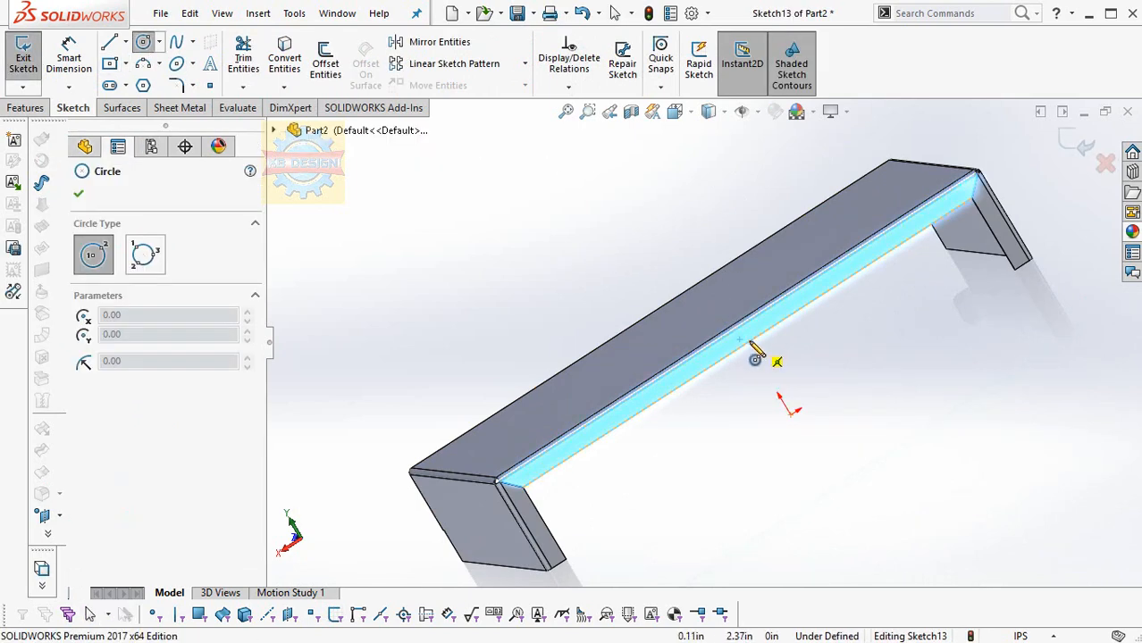
pyautogui.click(745, 342)
pyautogui.press('Escape')
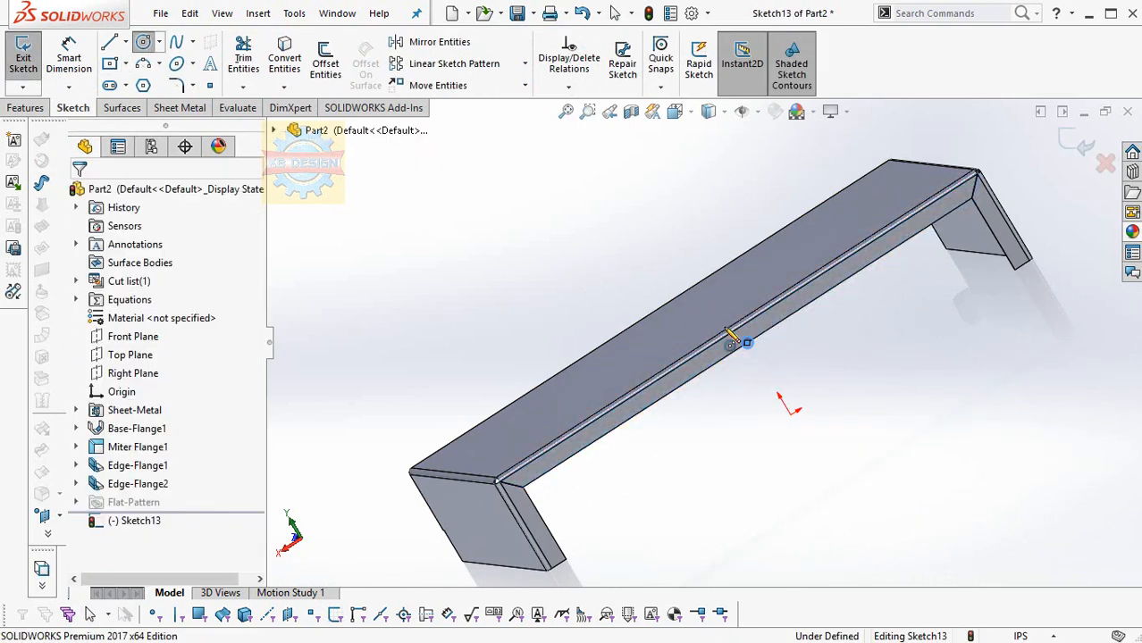
# Set the diameter of the circle on the miter flange to 0.625 in
pyautogui.click(69, 63)
pyautogui.click(747, 342)
pyautogui.click(811, 355)
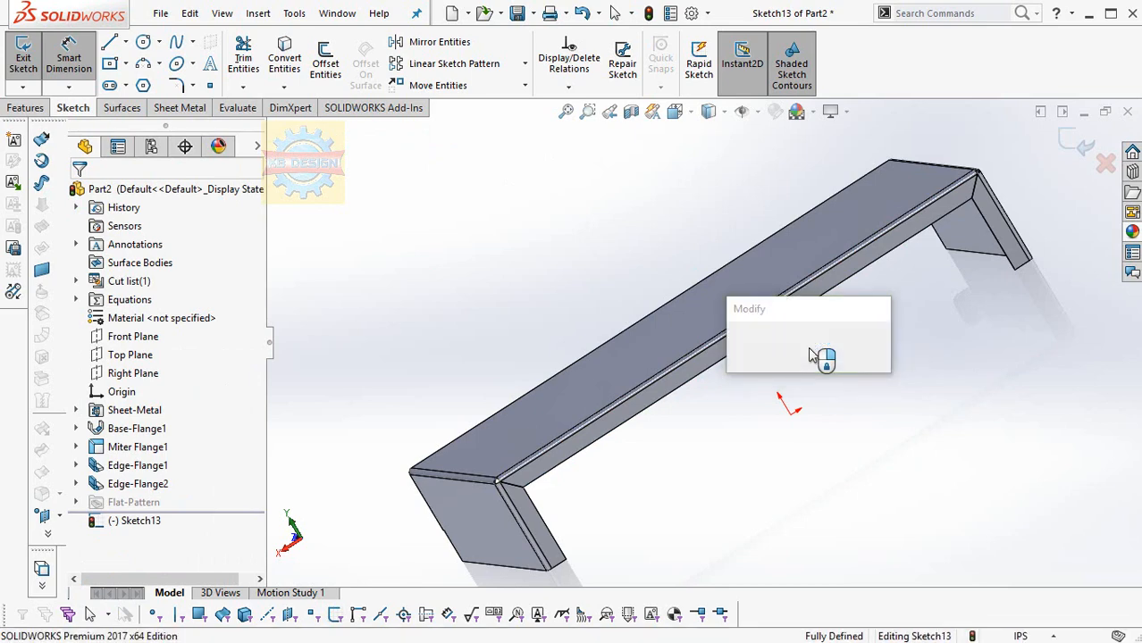
pyautogui.write('0.25')
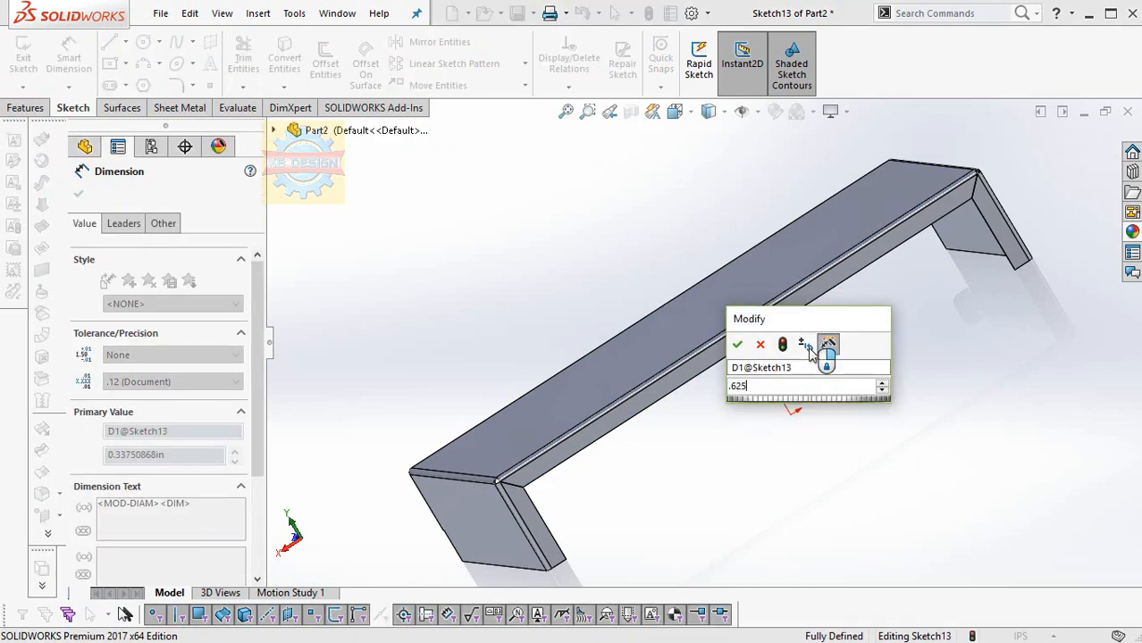
pyautogui.press('Return')
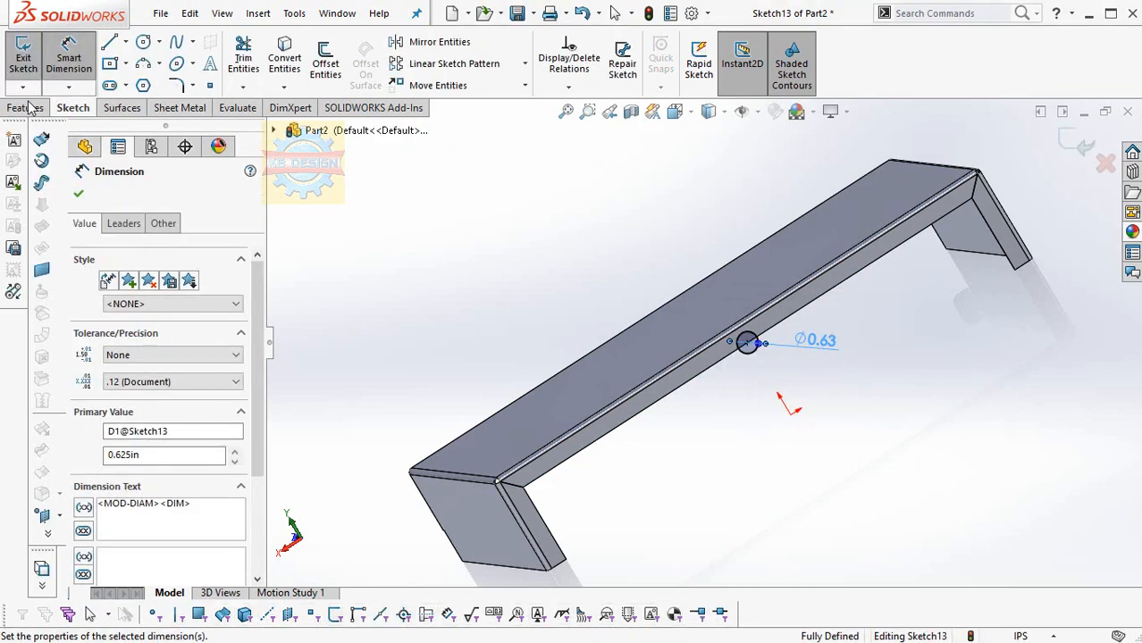
# Create a sheet metal tab from the circle, merged with the miter flange
pyautogui.click(25, 107)
pyautogui.click(183, 108)
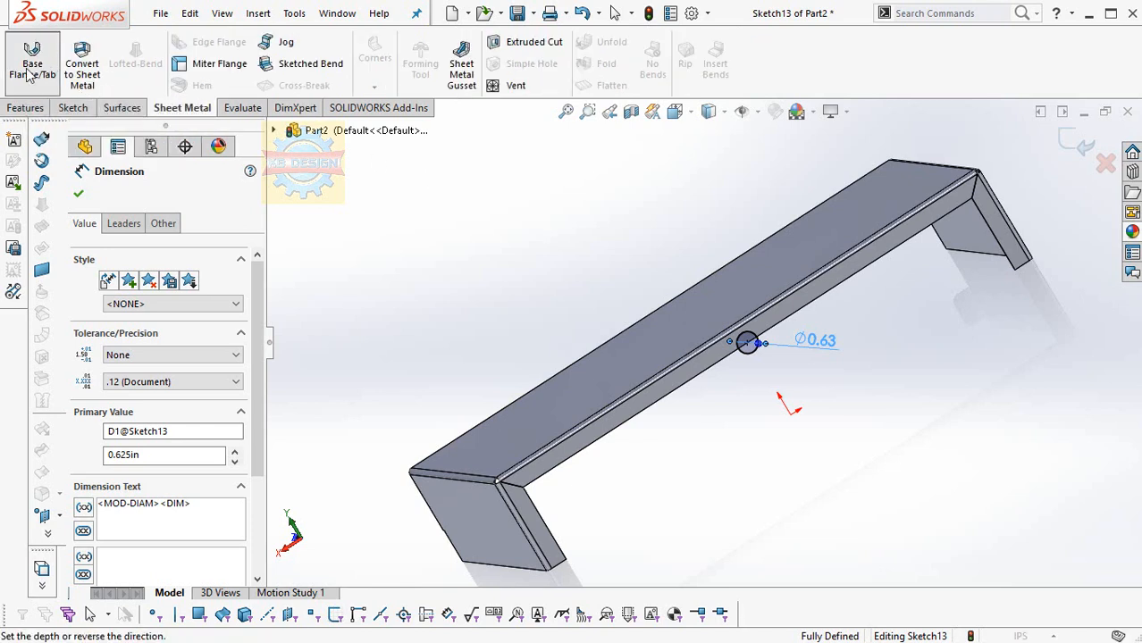
pyautogui.click(79, 195)
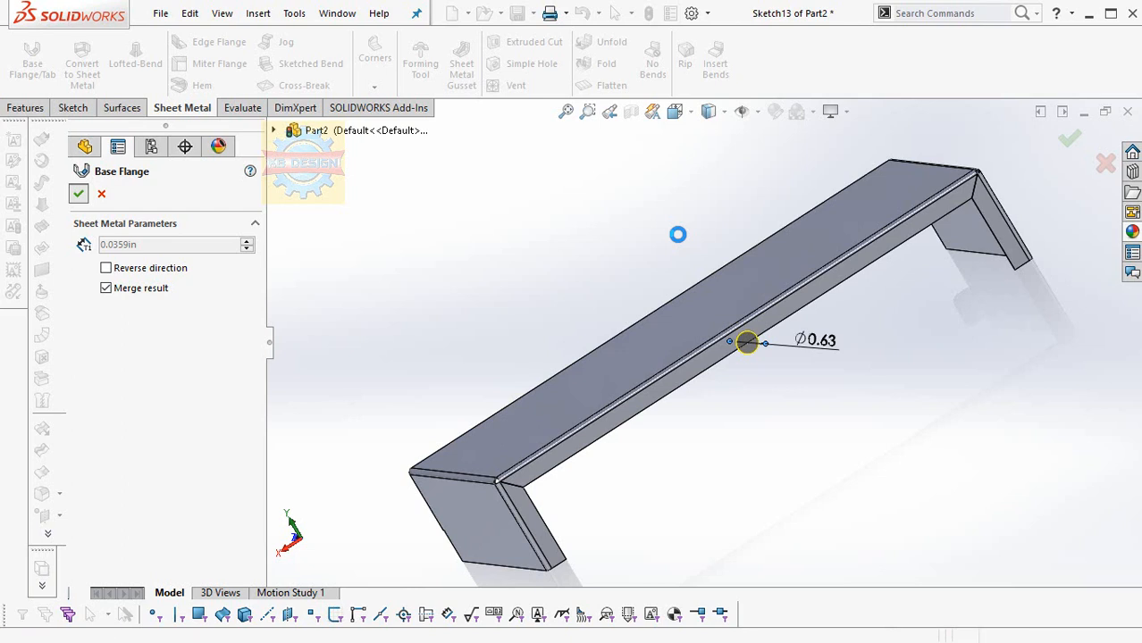
pyautogui.moveTo(678, 235); pyautogui.dragTo(518, 500, button='middle')
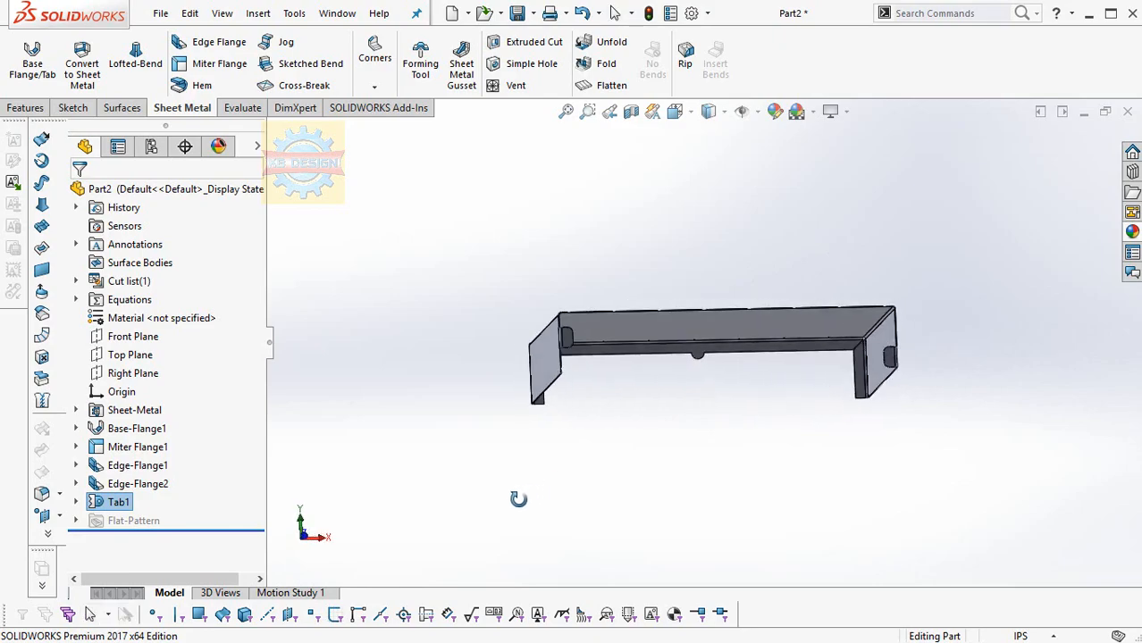